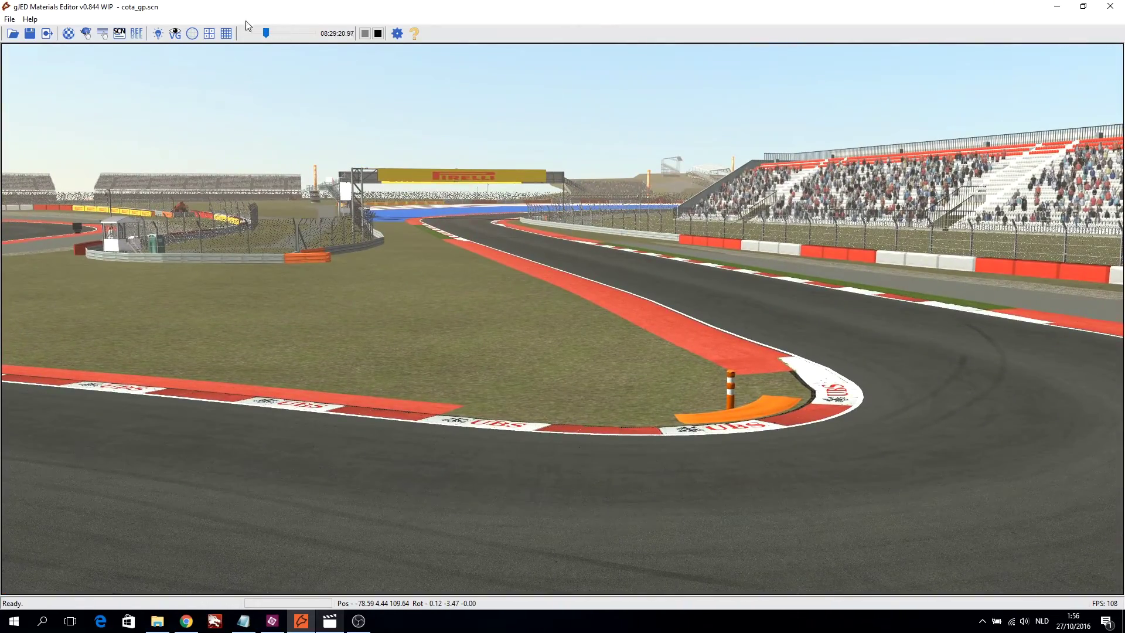
Step: Open the material library editor and turn the camera toward the grandstand
{"action": "left_click", "coordinate": [68, 34]}
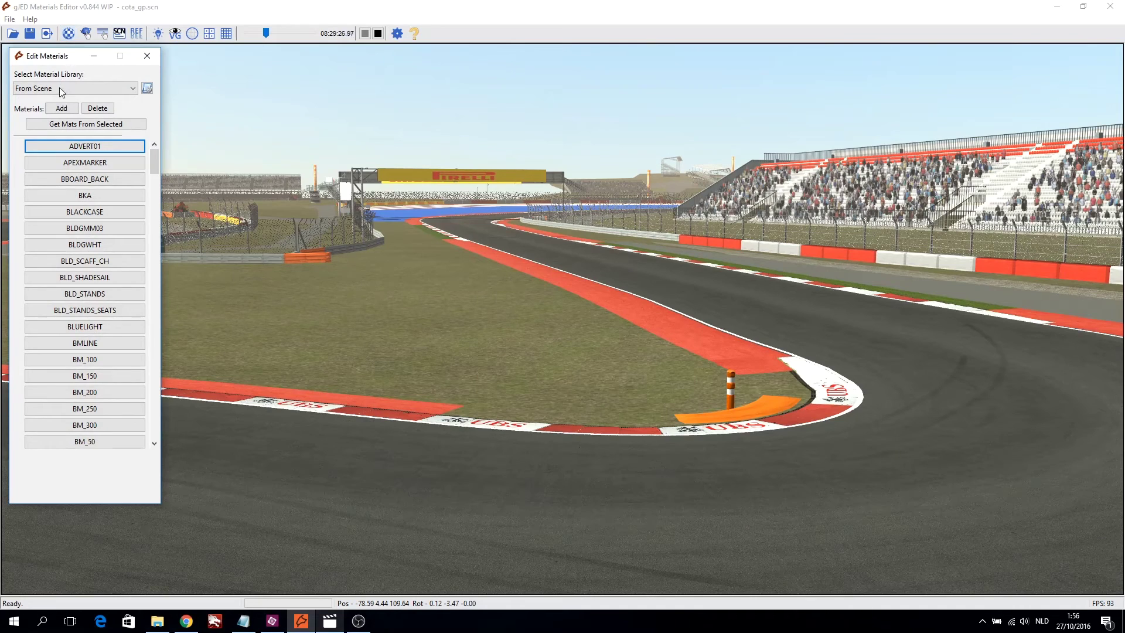
{"action": "mouse_move", "coordinate": [153, 152]}
{"action": "left_mouse_down"}
{"action": "mouse_move", "coordinate": [154, 206]}
{"action": "mouse_move", "coordinate": [131, 270]}
{"action": "mouse_move", "coordinate": [127, 374]}
{"action": "mouse_move", "coordinate": [141, 420]}
{"action": "mouse_move", "coordinate": [162, 400]}
{"action": "mouse_move", "coordinate": [174, 293]}
{"action": "mouse_move", "coordinate": [158, 142]}
{"action": "left_mouse_up"}
{"action": "left_click_drag", "start_coordinate": [356, 150], "coordinate": [316, 146]}
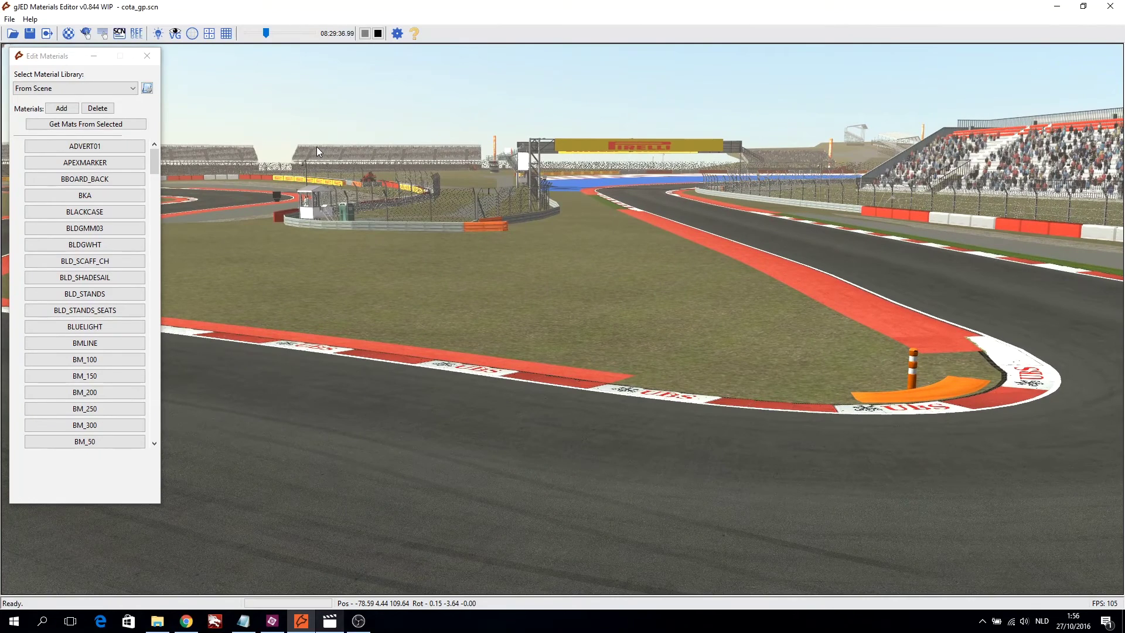
Step: List only the grandstand's four materials, then restore the full ADVERT01–BM_50 scene list
{"action": "left_click", "coordinate": [385, 150]}
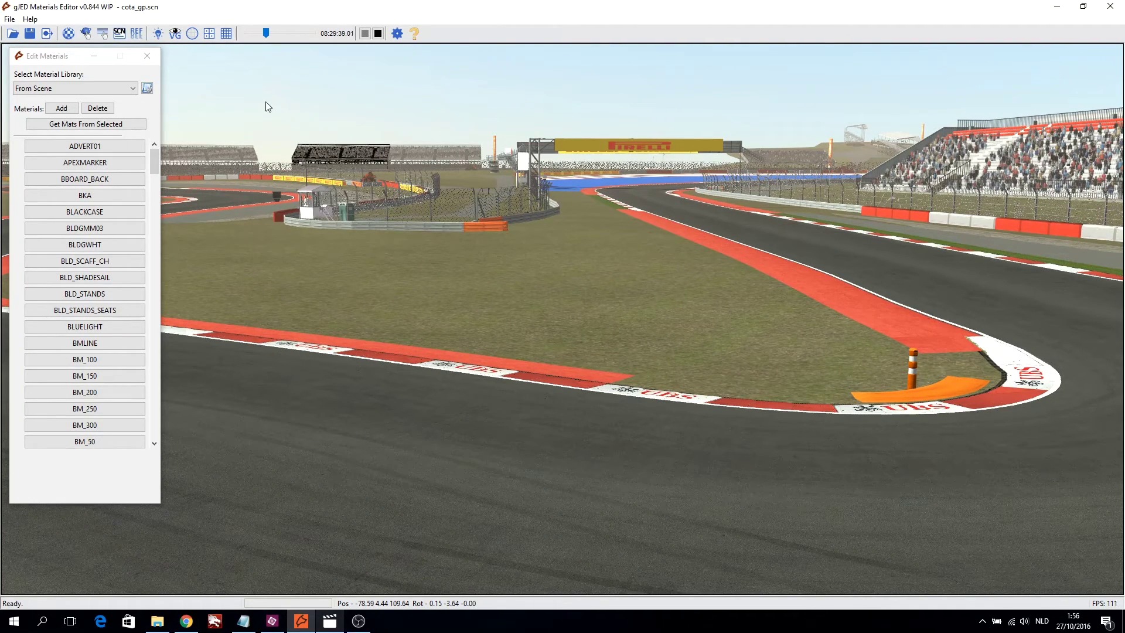
{"action": "left_click", "coordinate": [71, 128]}
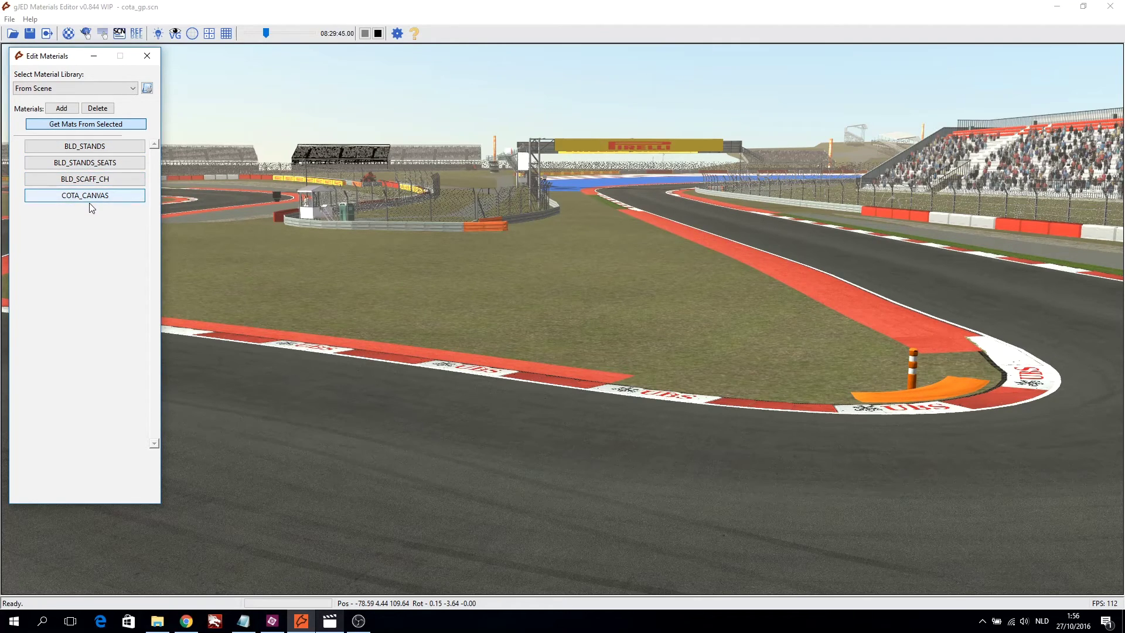
{"action": "left_click", "coordinate": [81, 124]}
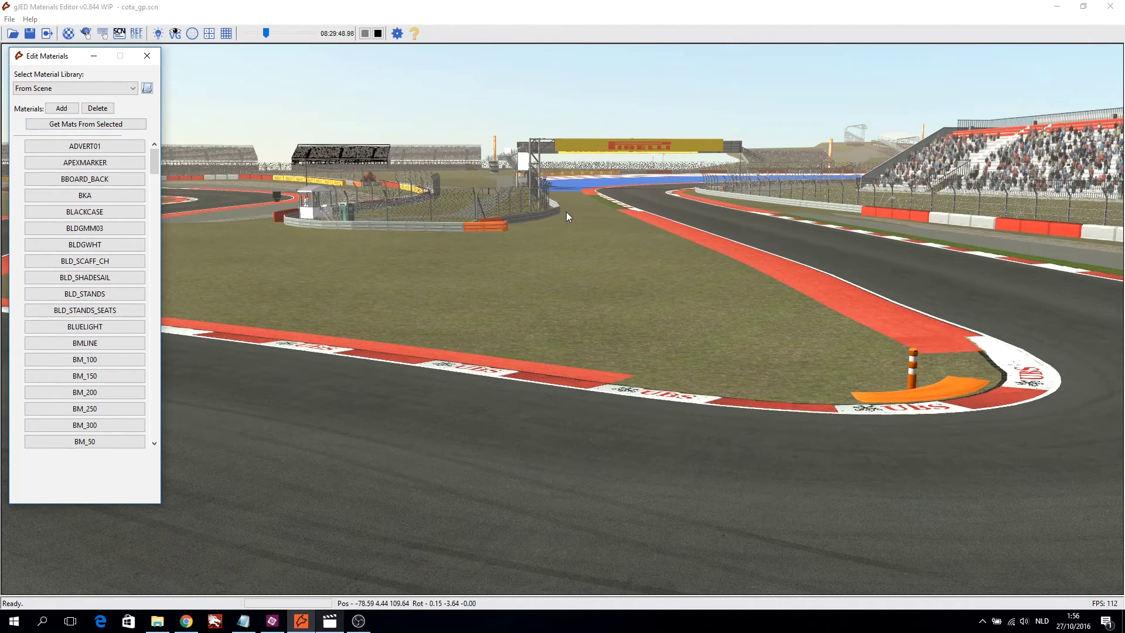
{"action": "left_click", "coordinate": [456, 202]}
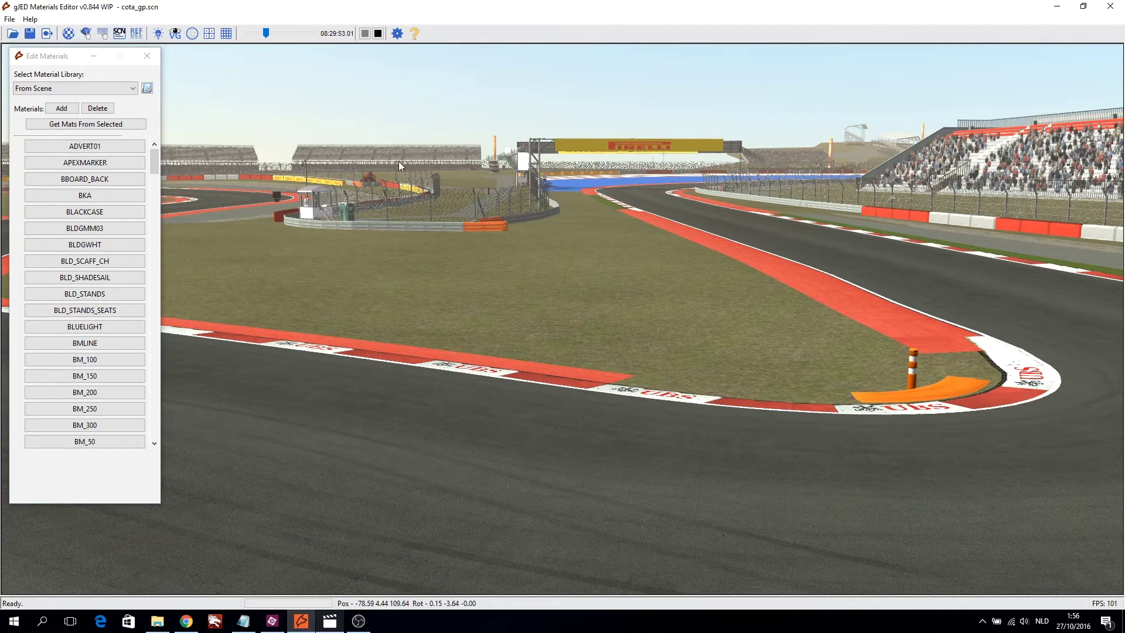
Step: Select the ambulance_00 mesh from the scene mesh list
{"action": "left_click", "coordinate": [102, 33]}
{"action": "left_click_drag", "start_coordinate": [72, 71], "coordinate": [478, 79]}
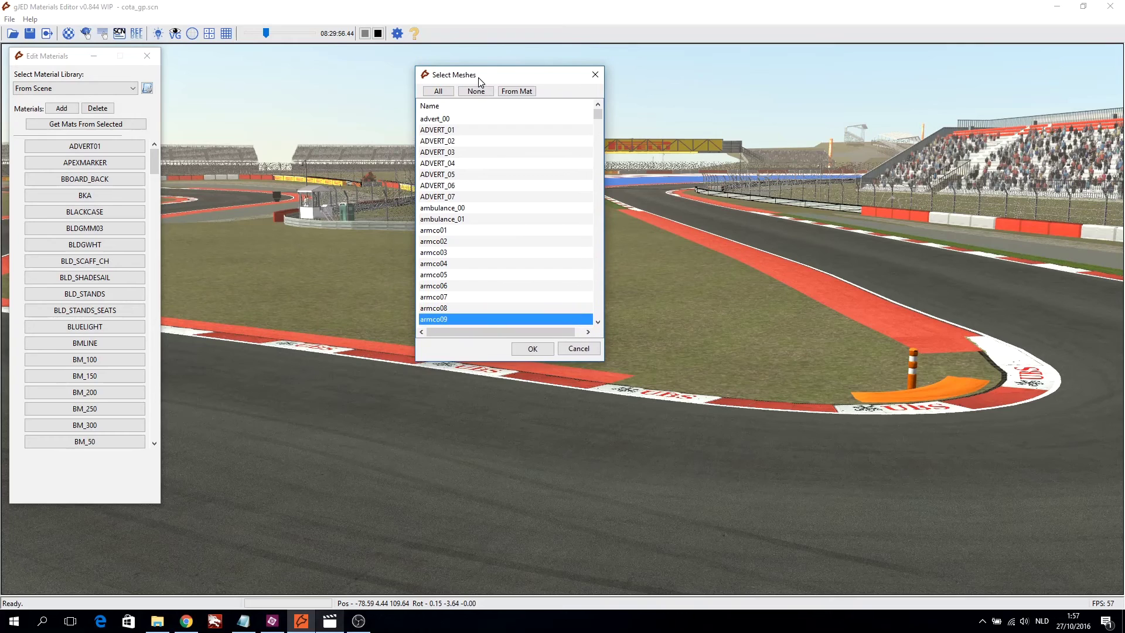
{"action": "left_click", "coordinate": [438, 209]}
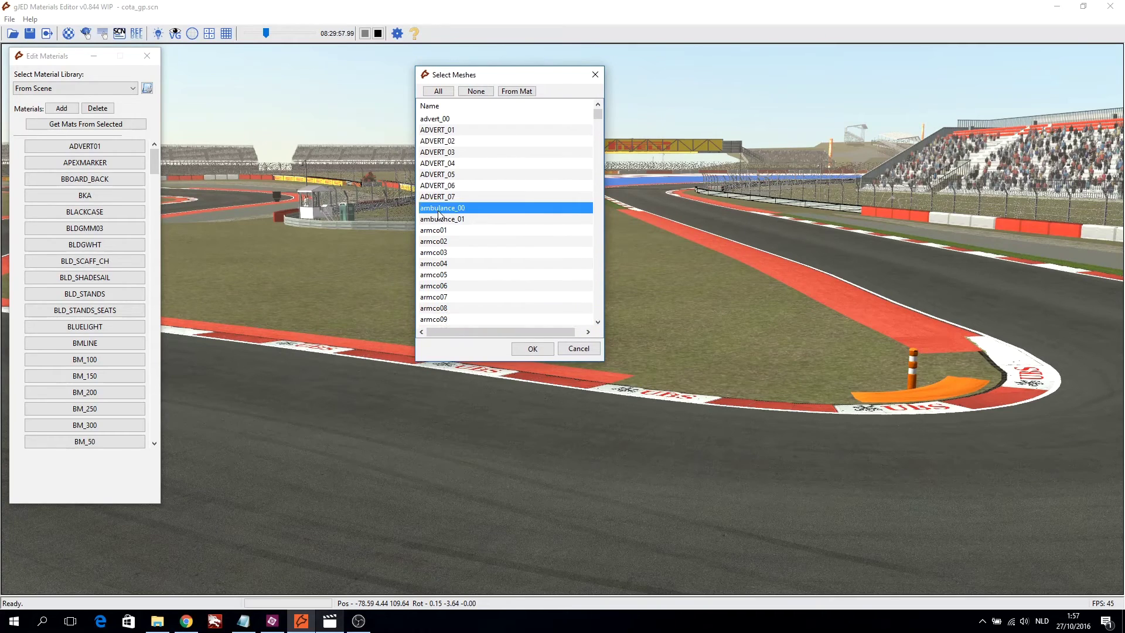
{"action": "left_click", "coordinate": [538, 350]}
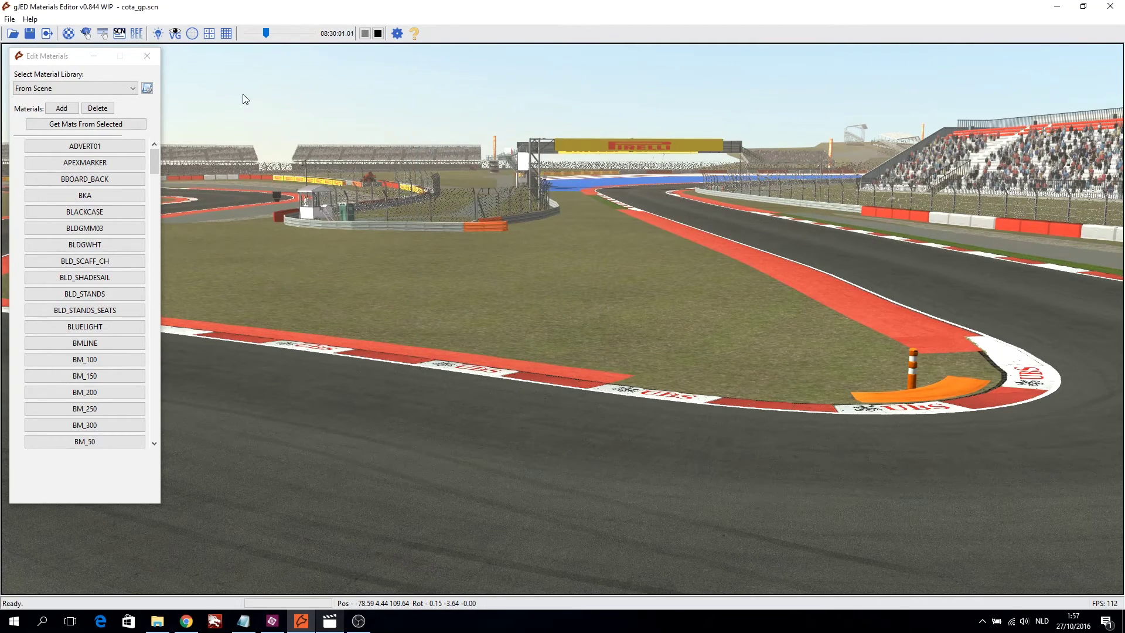
Step: Show BRDGUS01's settings and select the bridge meshes that use it via From Mat
{"action": "left_click_drag", "start_coordinate": [155, 161], "coordinate": [154, 180]}
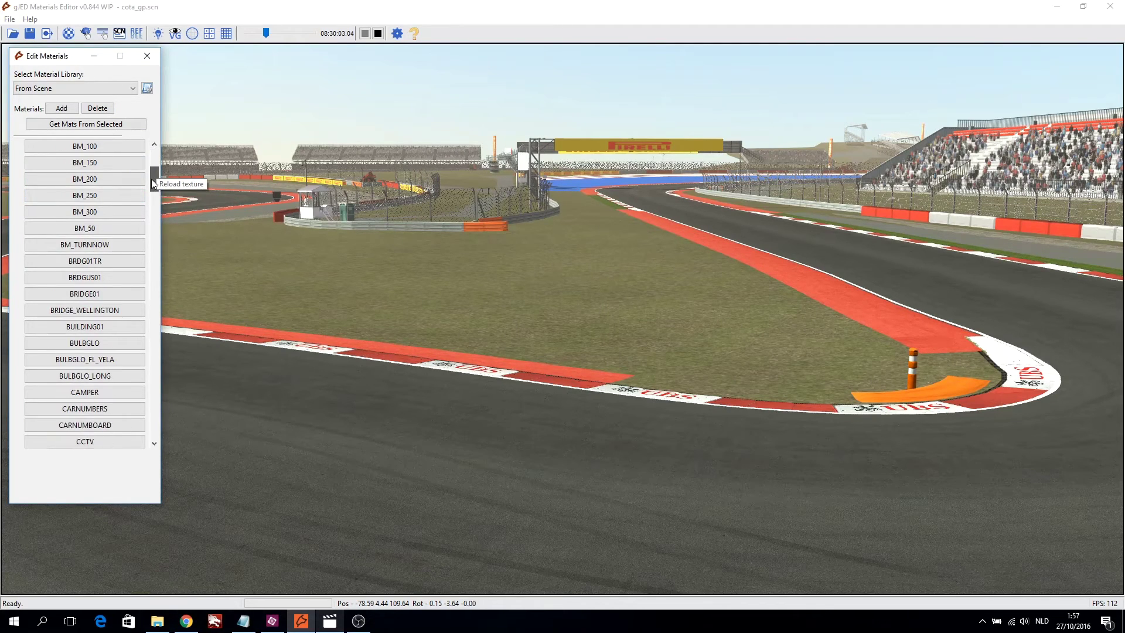
{"action": "left_click", "coordinate": [96, 277]}
{"action": "left_click", "coordinate": [102, 34]}
{"action": "left_click", "coordinate": [102, 34]}
{"action": "left_click_drag", "start_coordinate": [88, 20], "coordinate": [475, 92]}
{"action": "left_click", "coordinate": [460, 109]}
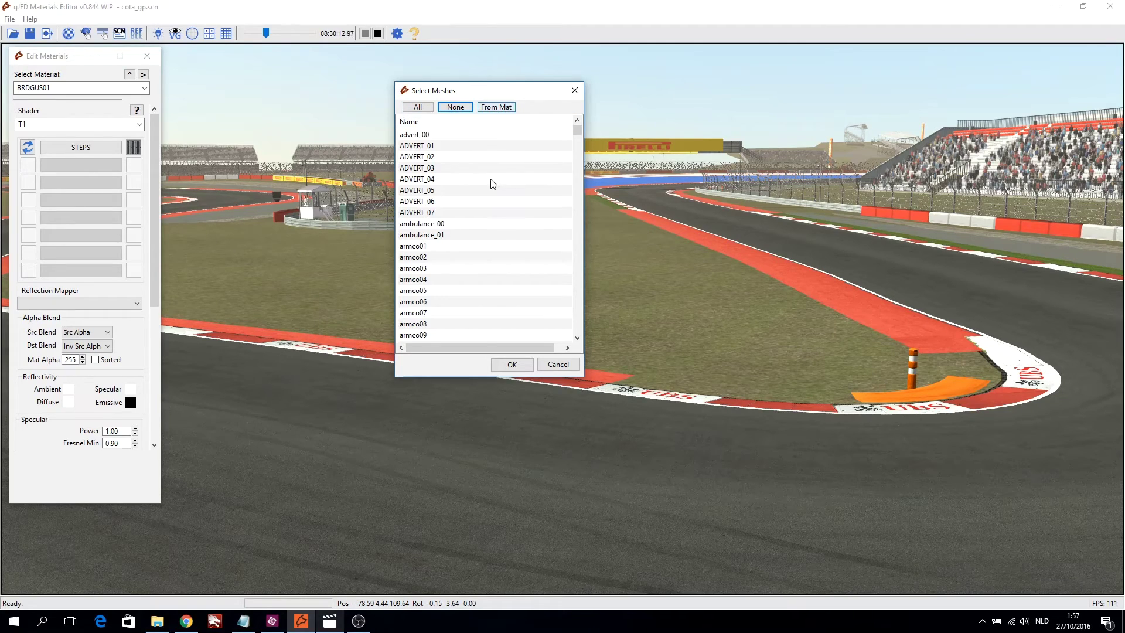
{"action": "left_click", "coordinate": [512, 365]}
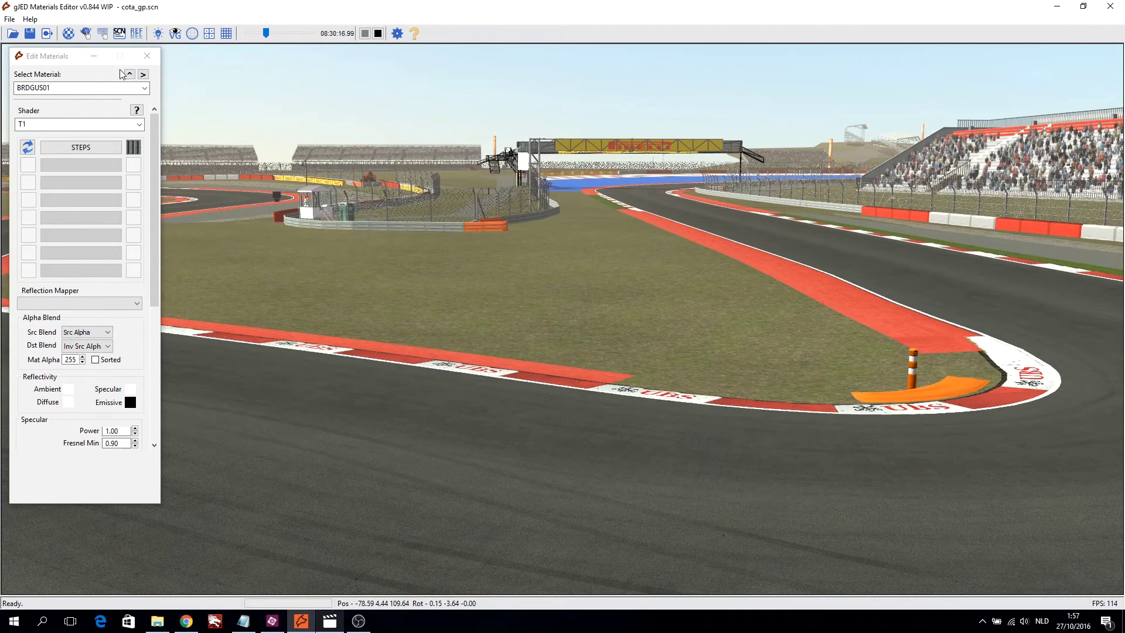
Step: Load the Pirelli bridge's BBOARD05 object properties, then close that editor
{"action": "left_click", "coordinate": [86, 33]}
{"action": "left_click_drag", "start_coordinate": [46, 82], "coordinate": [418, 90]}
{"action": "left_click", "coordinate": [403, 105]}
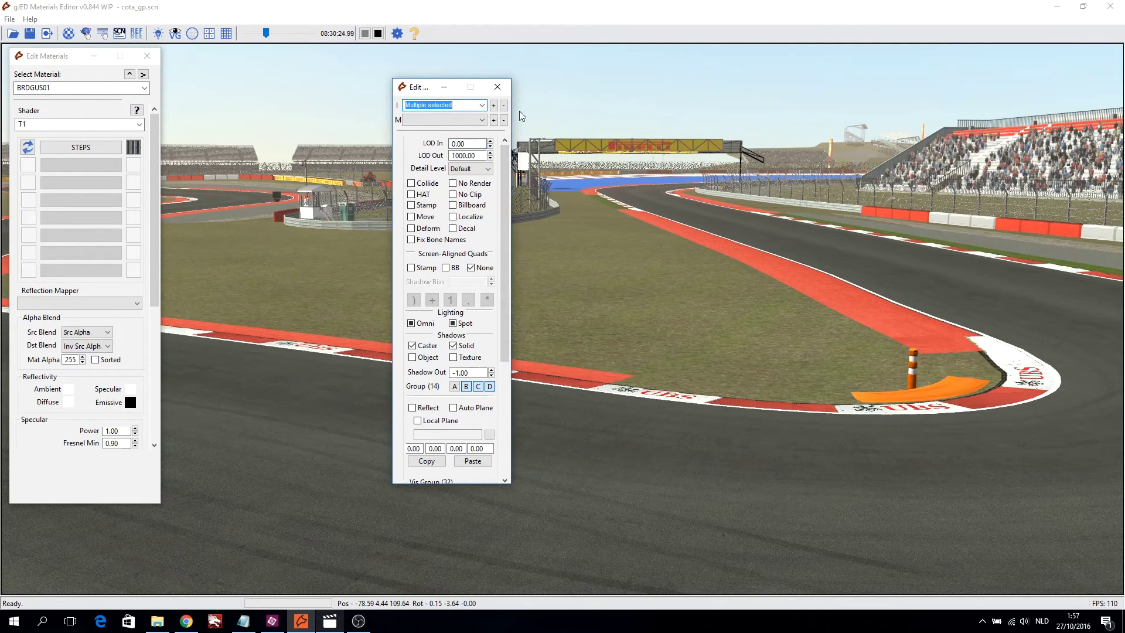
{"action": "left_click", "coordinate": [537, 108]}
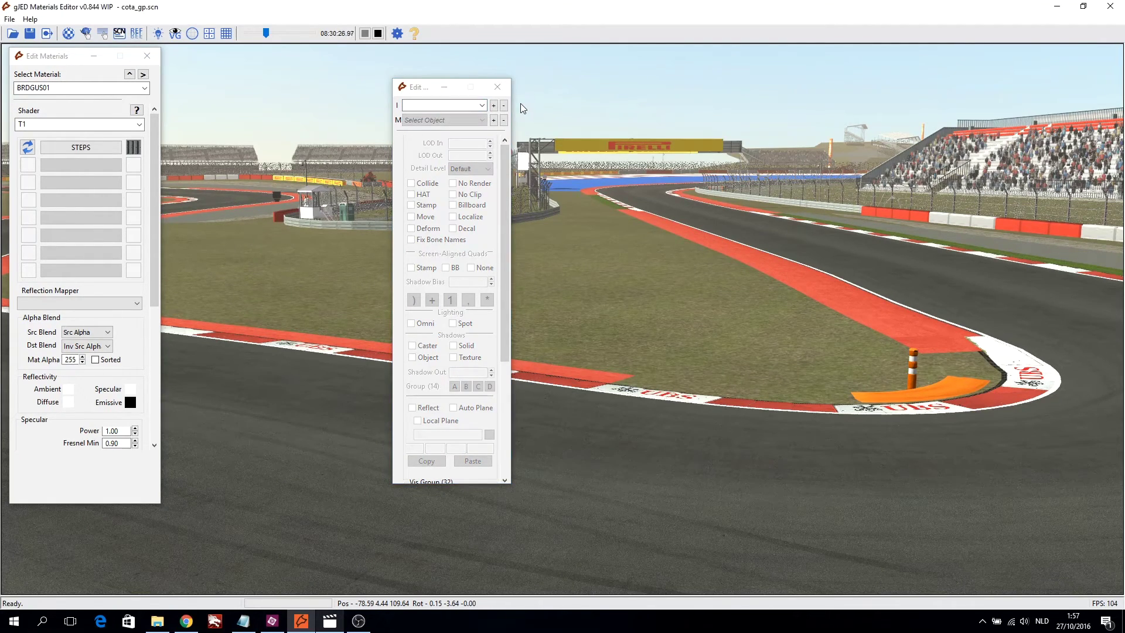
{"action": "left_click", "coordinate": [599, 147]}
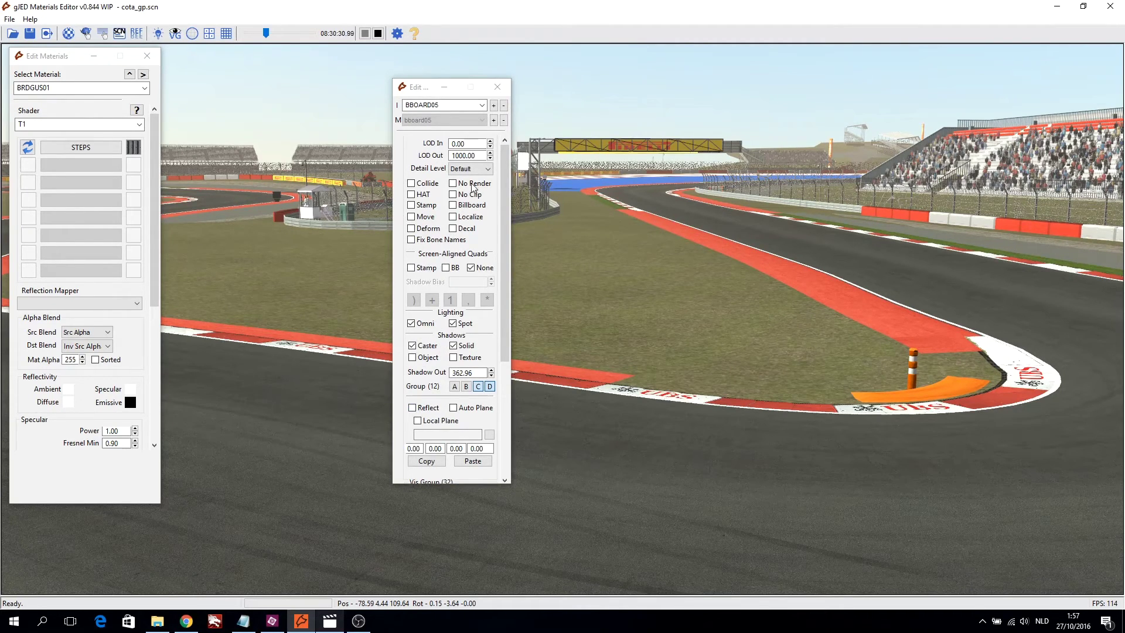
{"action": "left_click", "coordinate": [497, 87]}
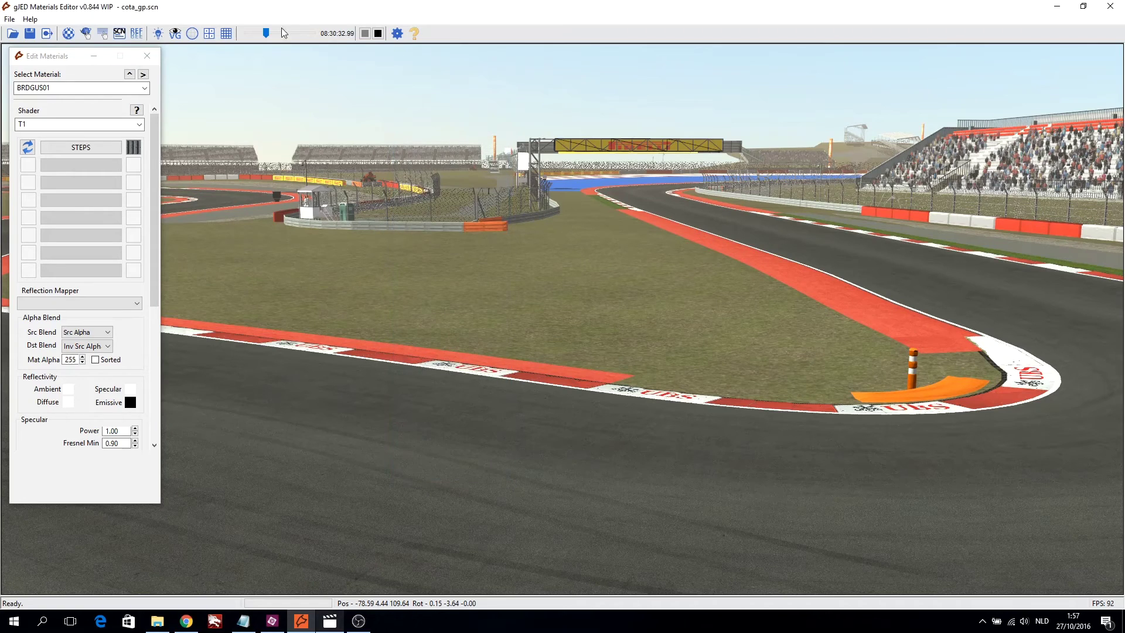
Step: Inspect the REFLECTEDENV reflection mapper, then close it and the material editor
{"action": "left_click", "coordinate": [137, 33]}
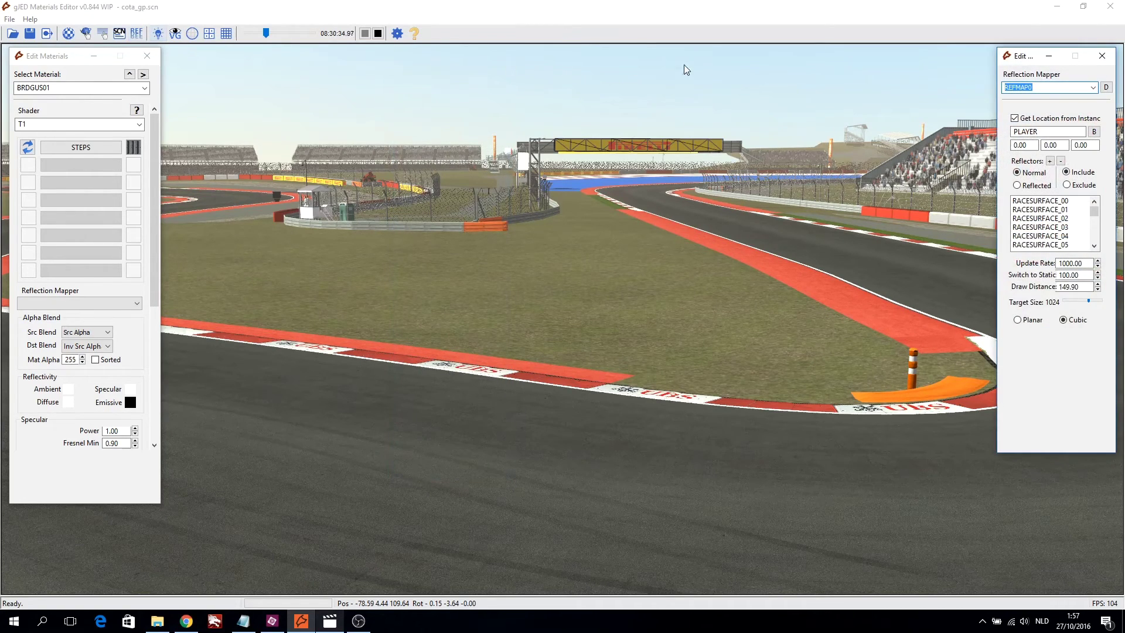
{"action": "left_click", "coordinate": [1093, 88]}
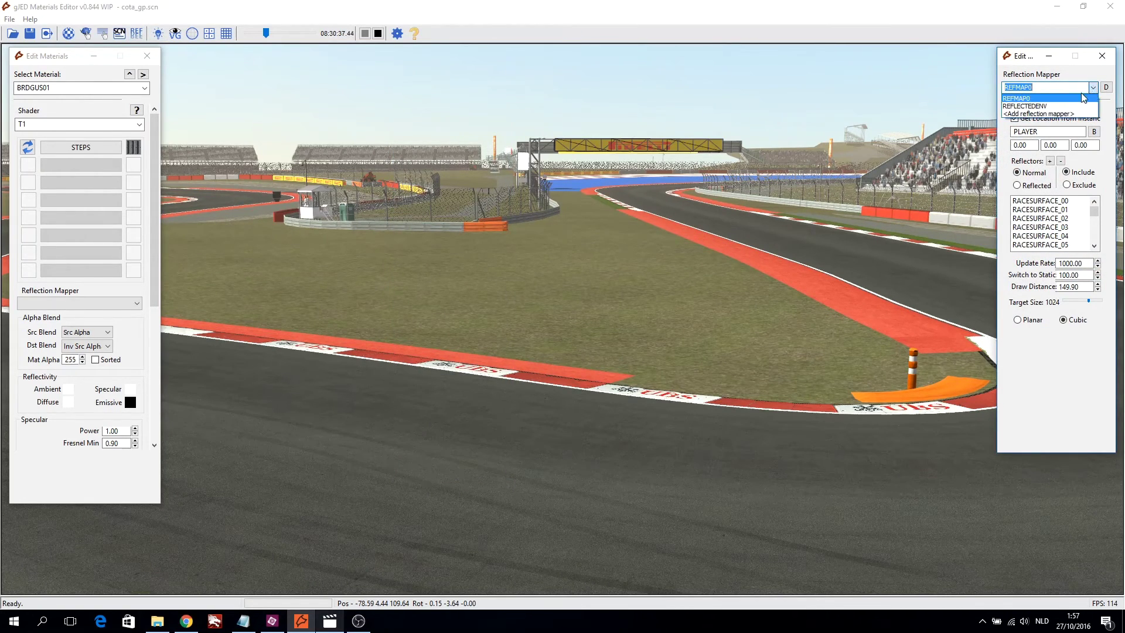
{"action": "left_click", "coordinate": [1049, 107]}
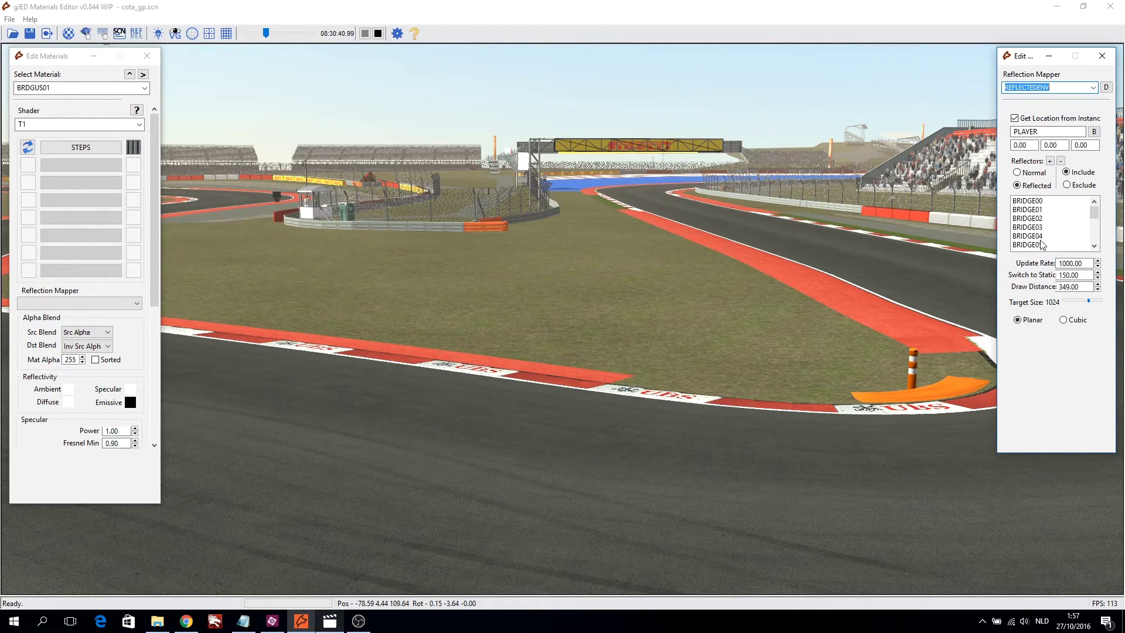
{"action": "mouse_move", "coordinate": [1096, 217]}
{"action": "left_mouse_down"}
{"action": "mouse_move", "coordinate": [1095, 252]}
{"action": "mouse_move", "coordinate": [1094, 203]}
{"action": "left_mouse_up"}
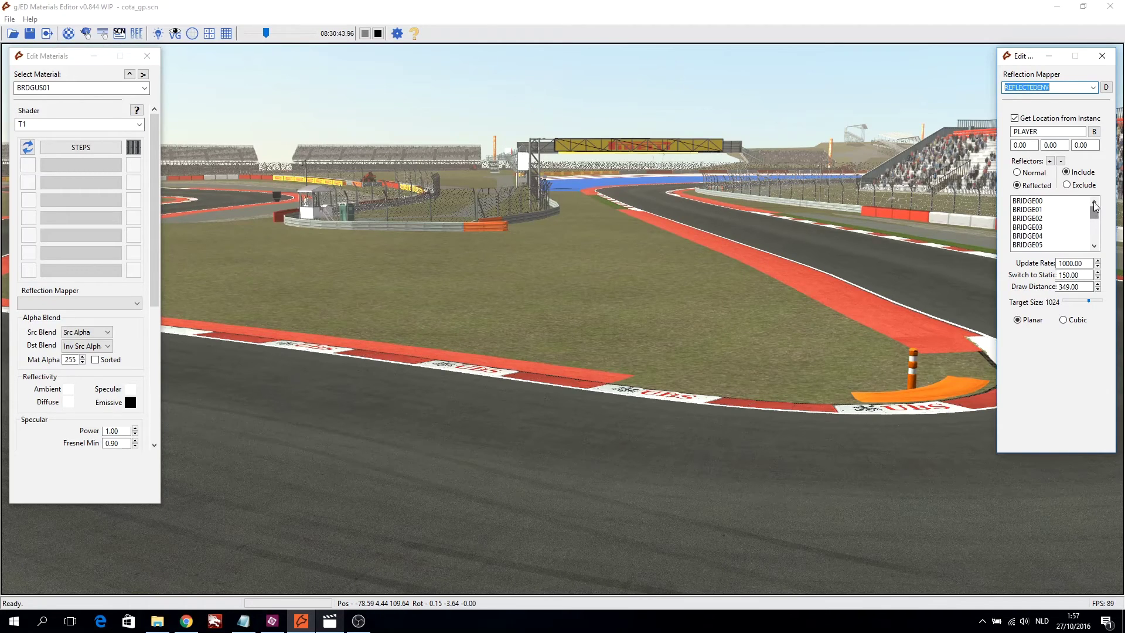
{"action": "left_click", "coordinate": [1103, 54]}
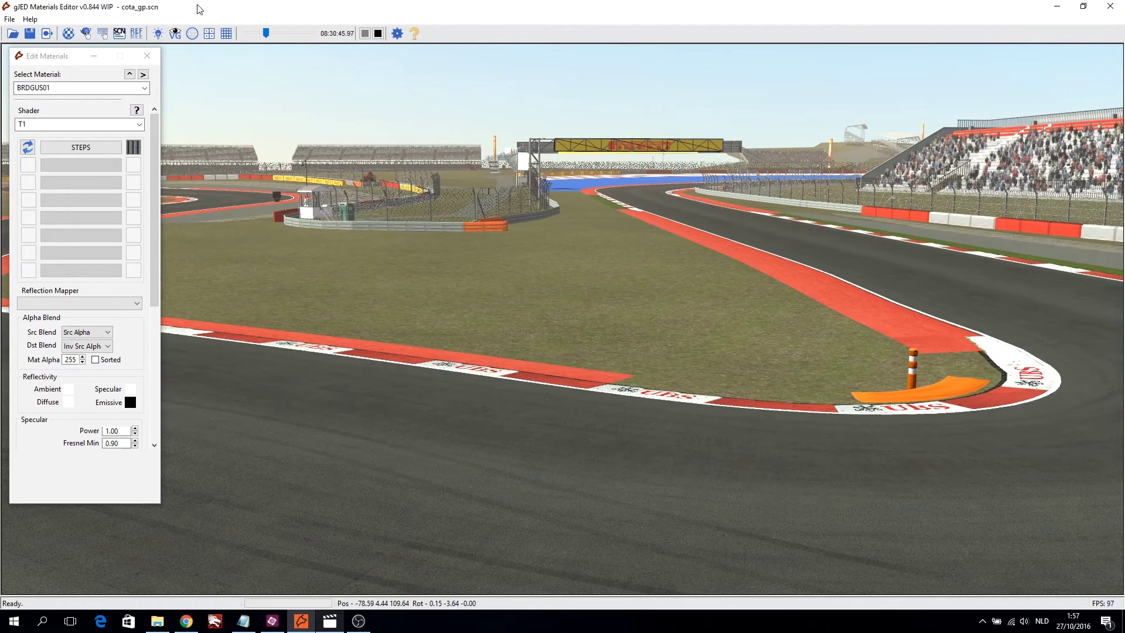
{"action": "left_click", "coordinate": [144, 55]}
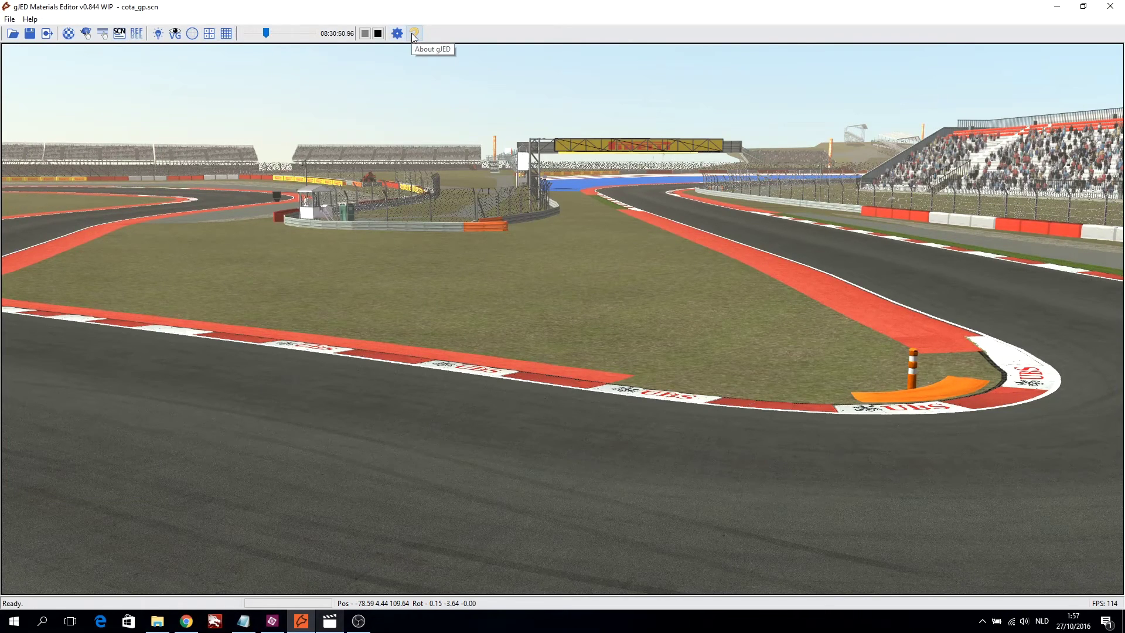
Step: Show ADVERT01's ADVERT_SIDE_A_D texture stage, then the About gJED v0.844 WIP box
{"action": "left_click", "coordinate": [68, 33]}
{"action": "left_click", "coordinate": [69, 150]}
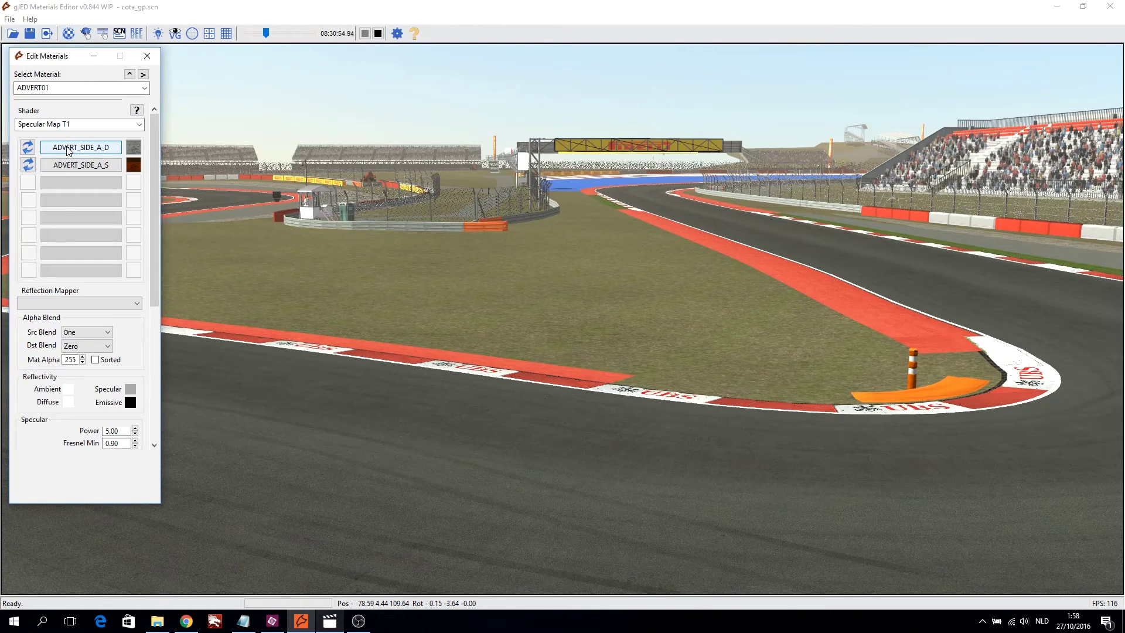
{"action": "left_click", "coordinate": [68, 147]}
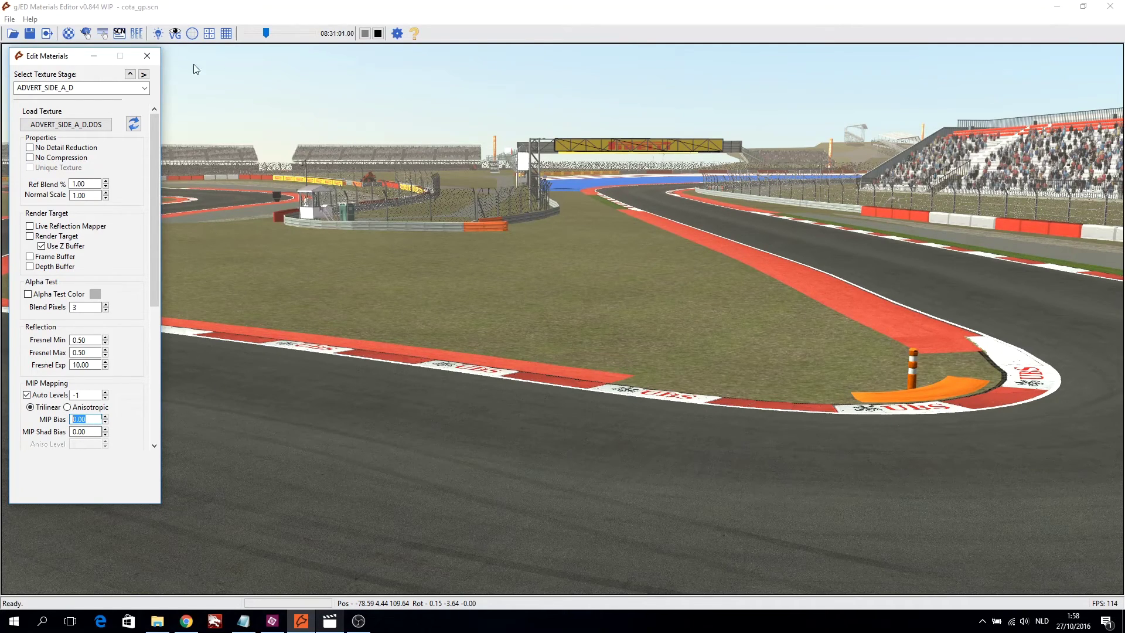
{"action": "left_click", "coordinate": [417, 33]}
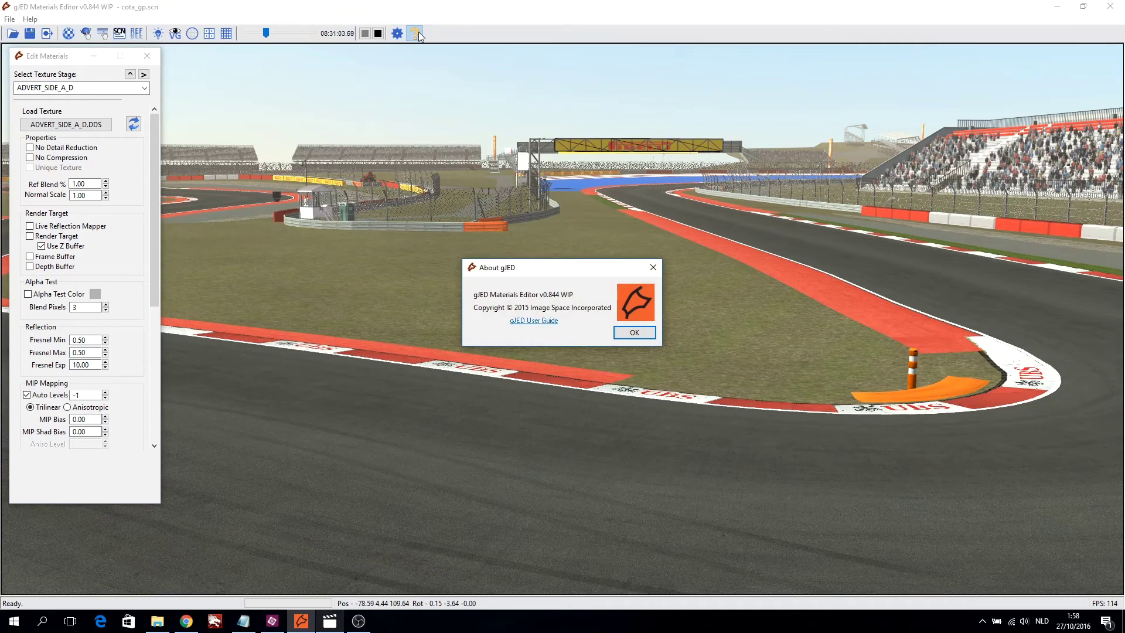
Step: Open the MipMap article under Modding Information and read its MipMap Bias guidance
{"action": "left_click", "coordinate": [531, 319]}
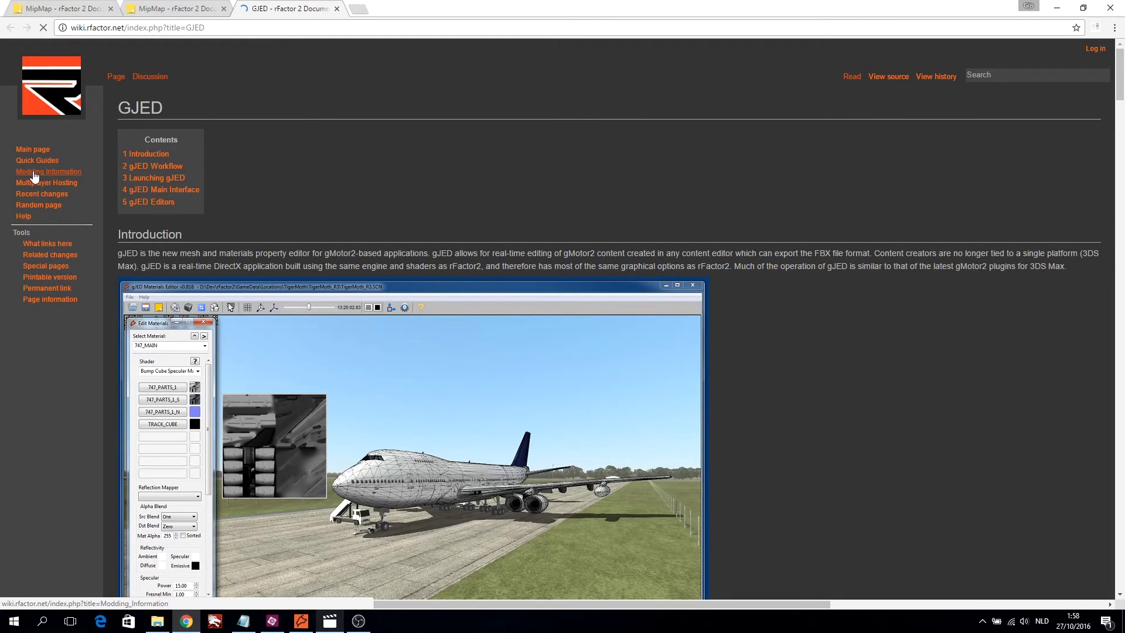
{"action": "left_click", "coordinate": [34, 172]}
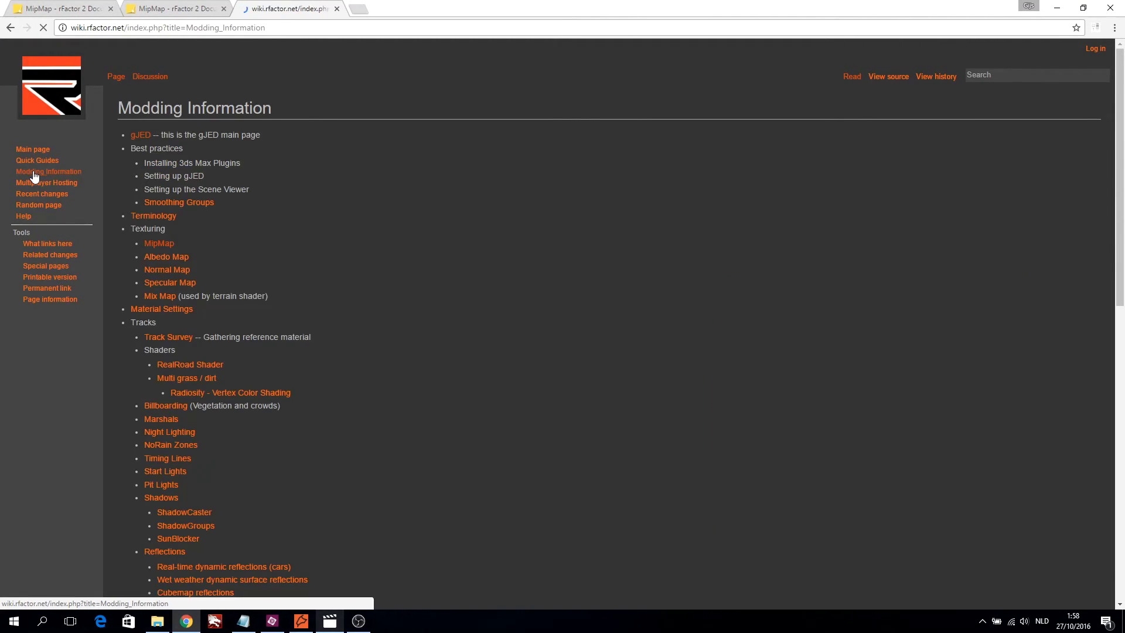
{"action": "left_click", "coordinate": [158, 244]}
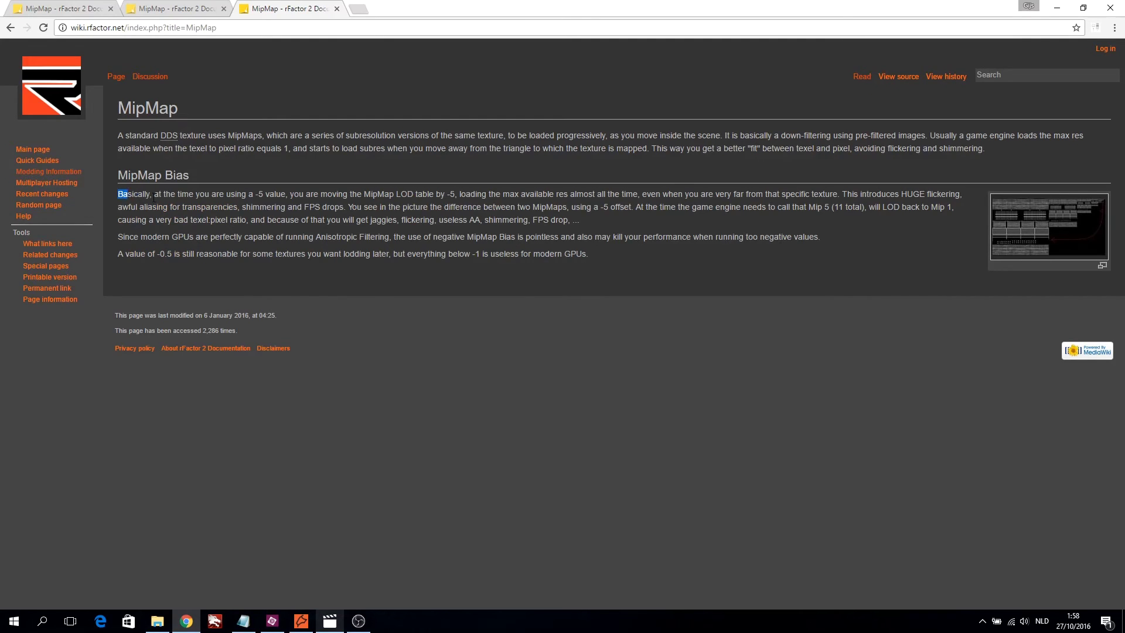
{"action": "left_click_drag", "start_coordinate": [135, 195], "coordinate": [705, 297]}
{"action": "left_click", "coordinate": [687, 270]}
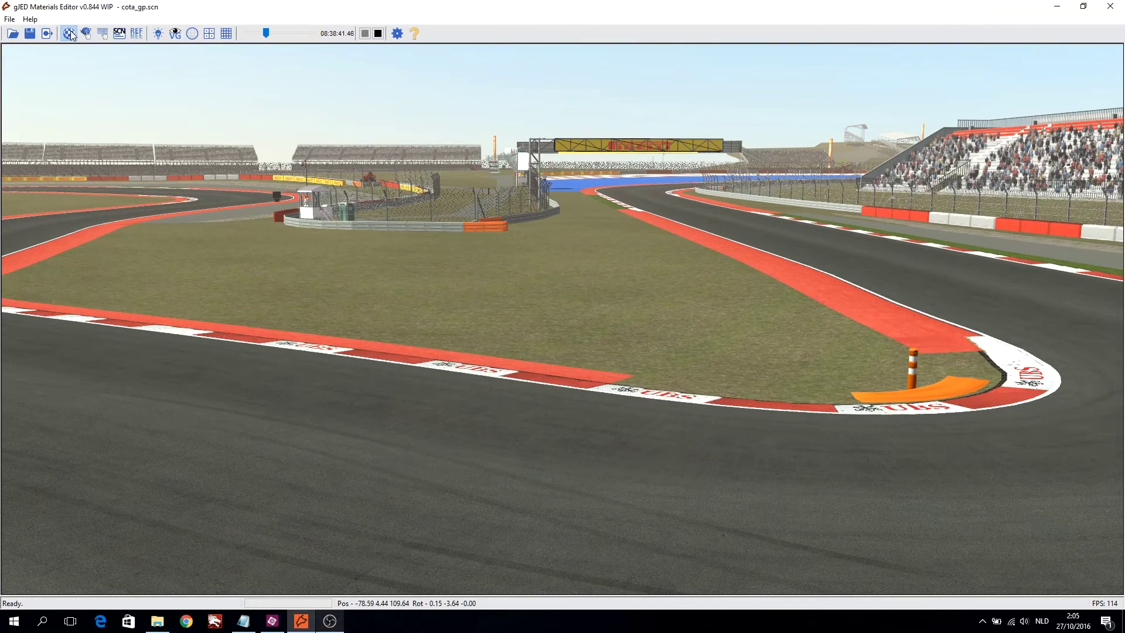
Step: Review MIP Bias on ADVERT01's ADVERT_SIDE_A_D and ADVERT_SIDE_A_S texture stages
{"action": "left_click", "coordinate": [70, 32]}
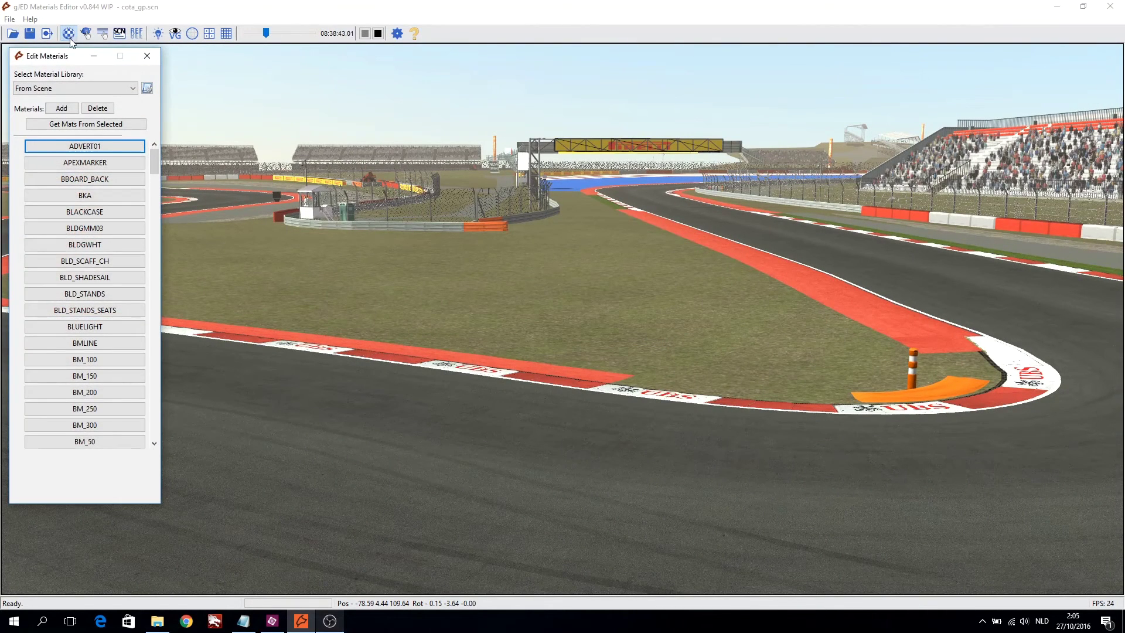
{"action": "left_click", "coordinate": [73, 147]}
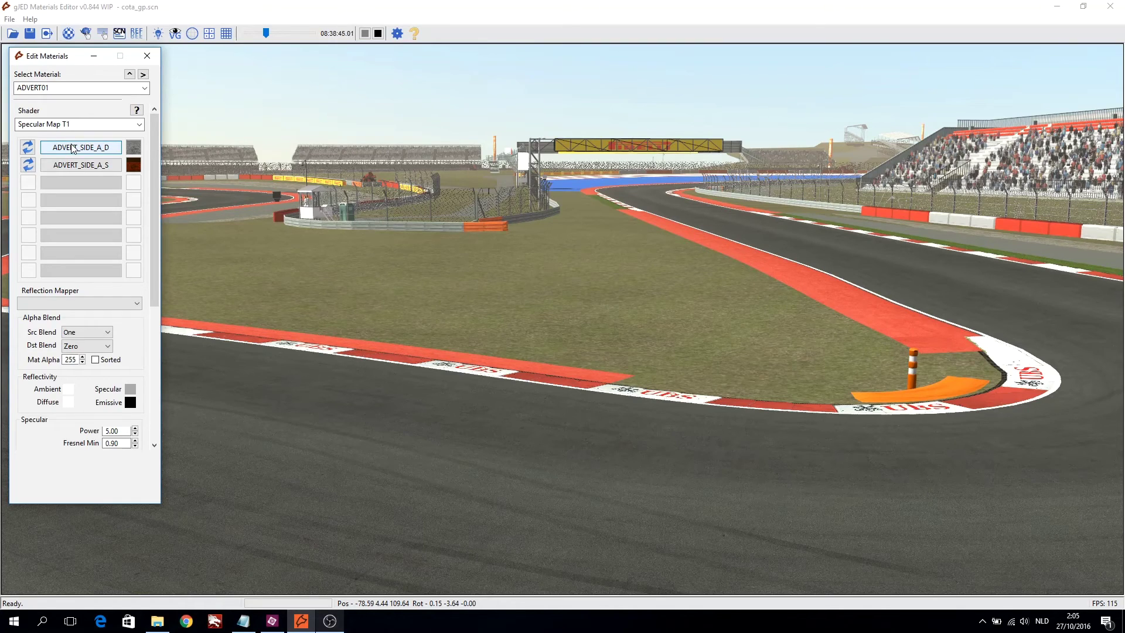
{"action": "left_click", "coordinate": [98, 149]}
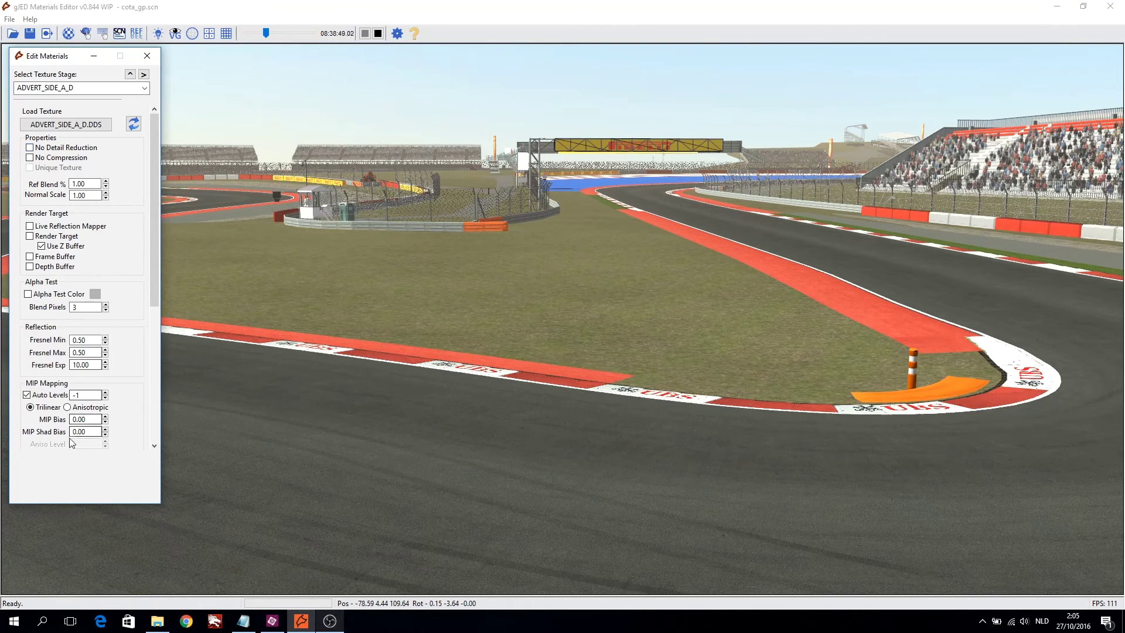
{"action": "left_click", "coordinate": [144, 75]}
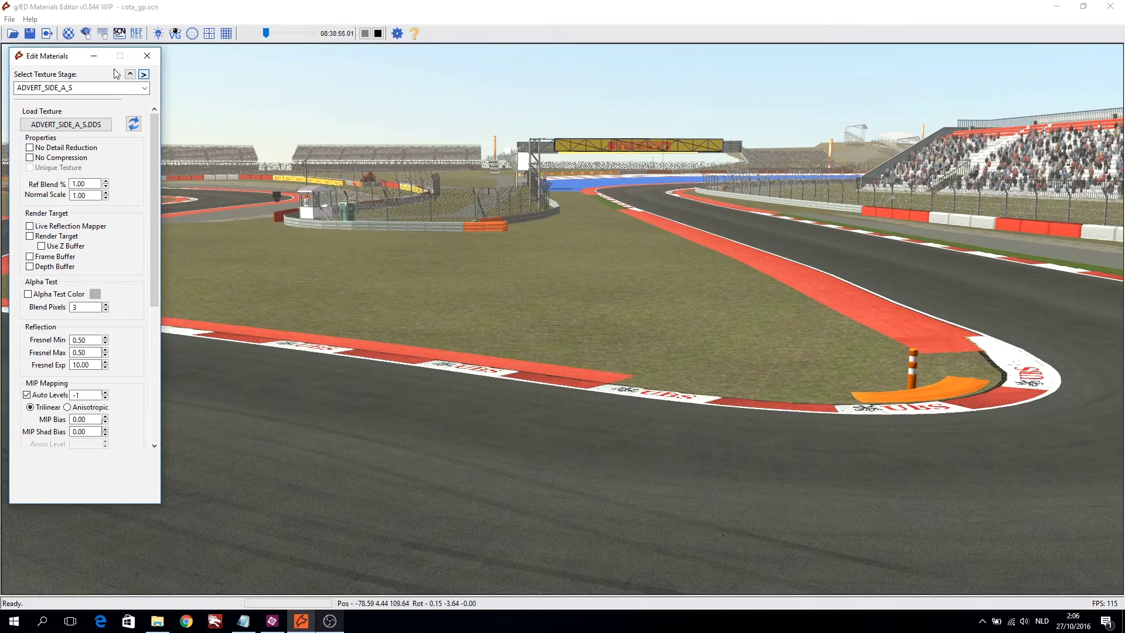
{"action": "left_click", "coordinate": [73, 419]}
{"action": "left_click", "coordinate": [130, 74]}
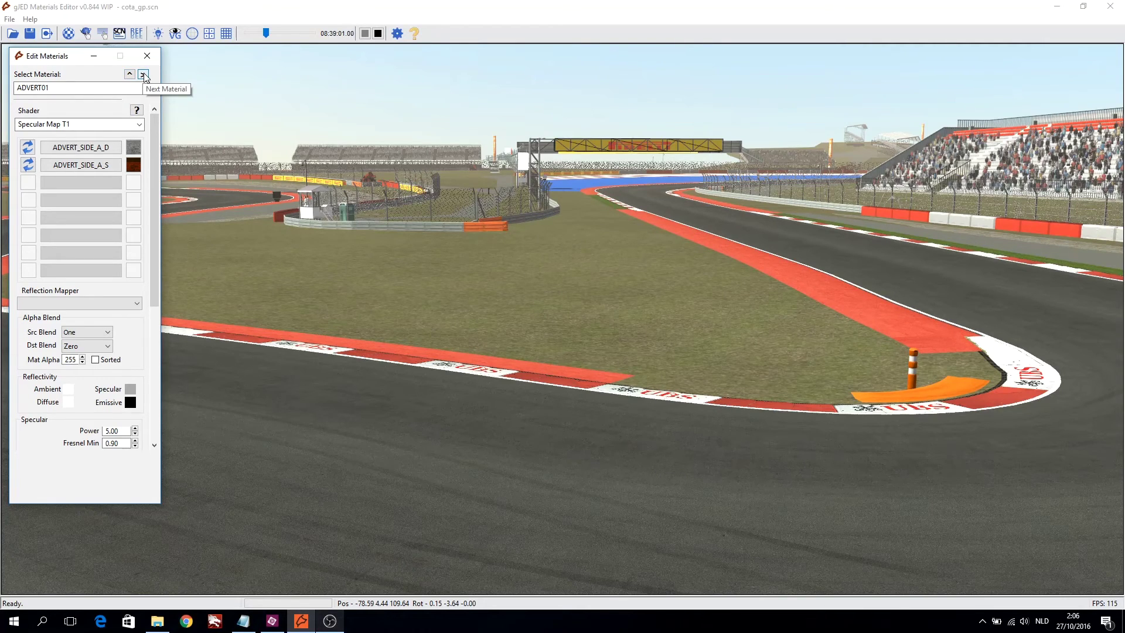
Step: Move to APEXMARKER and check its APEXMARKER.DDS texture stage, MIP Bias 0.00
{"action": "left_click", "coordinate": [144, 75]}
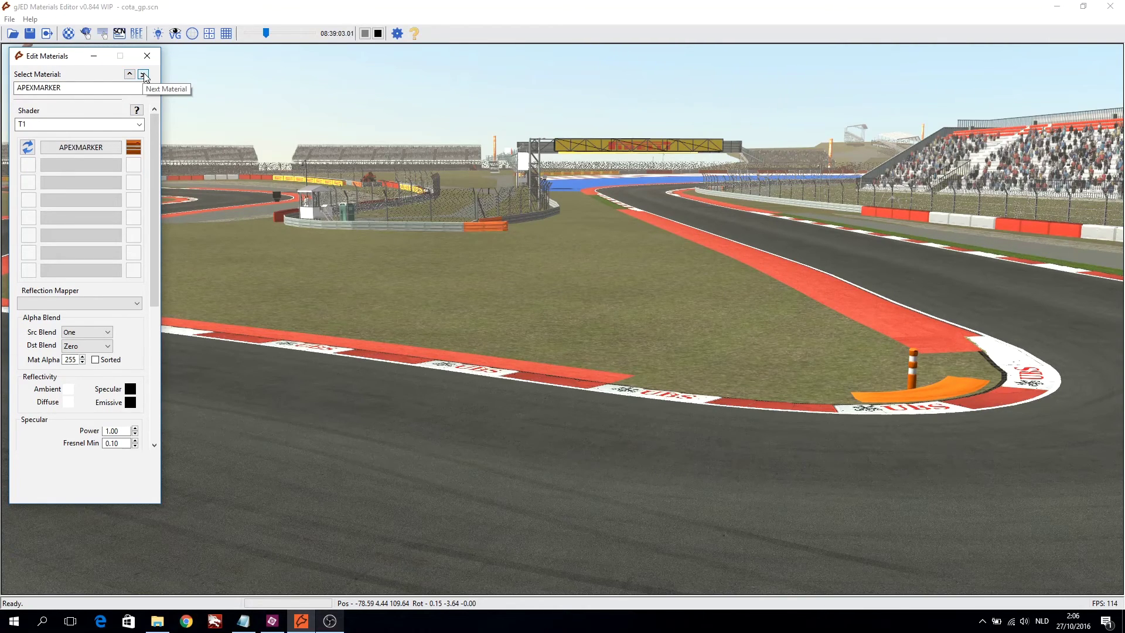
{"action": "left_click", "coordinate": [81, 148]}
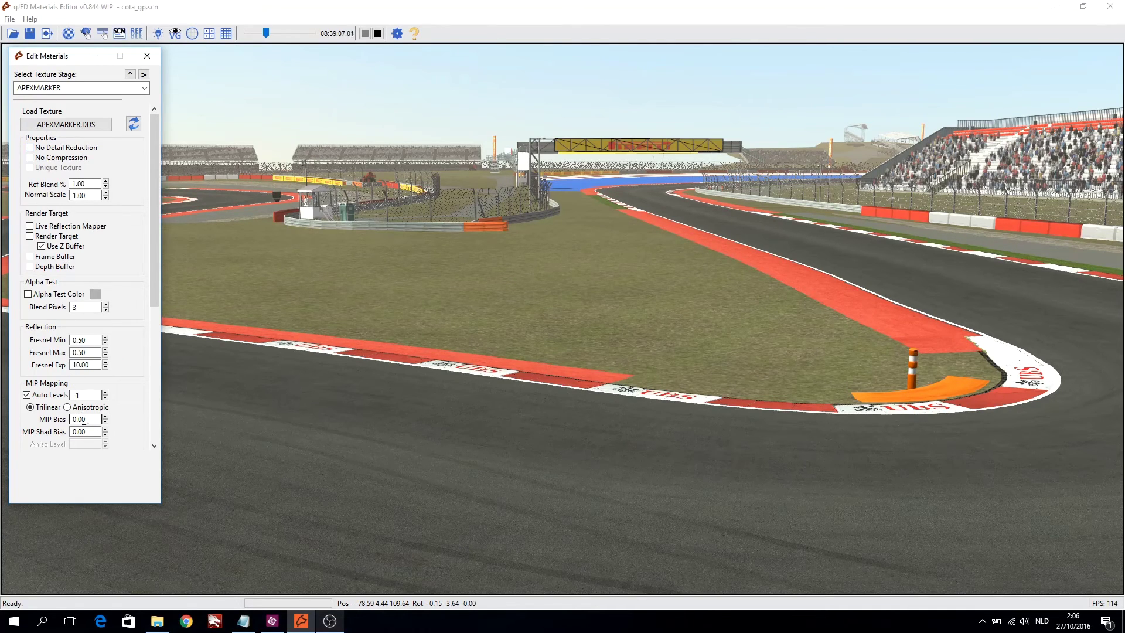
{"action": "left_click", "coordinate": [130, 73]}
Step: Set MIP Bias to 0 starting with BBOARD_BACK's backframe and BKA texture stages
{"action": "left_click", "coordinate": [143, 74]}
{"action": "double_click", "coordinate": [113, 149]}
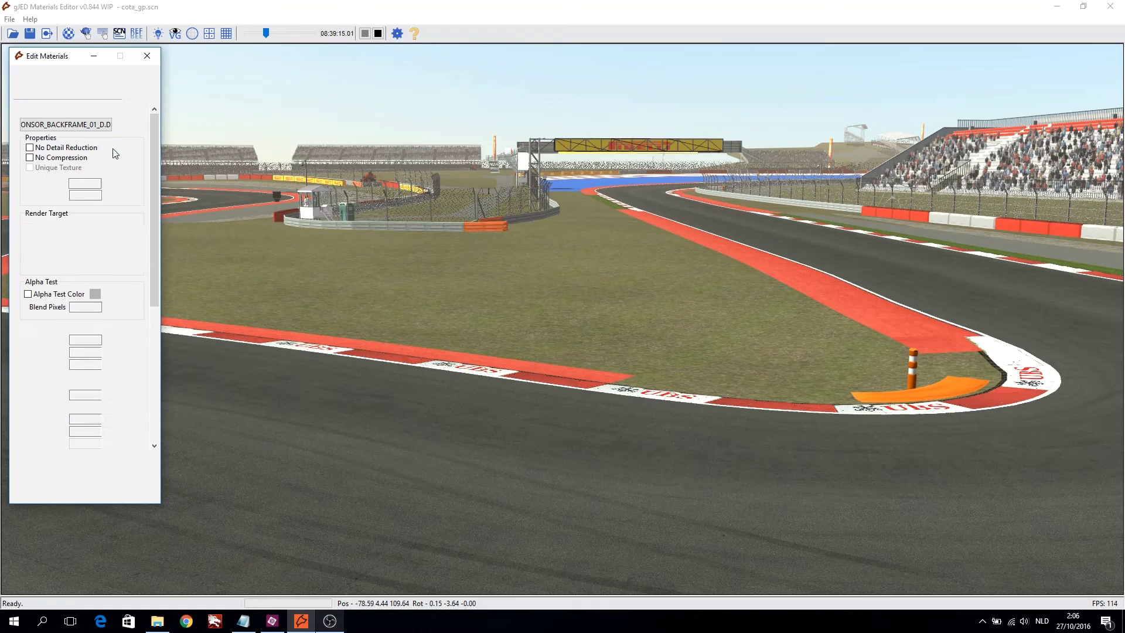
{"action": "double_click", "coordinate": [88, 419]}
{"action": "left_click", "coordinate": [144, 75]}
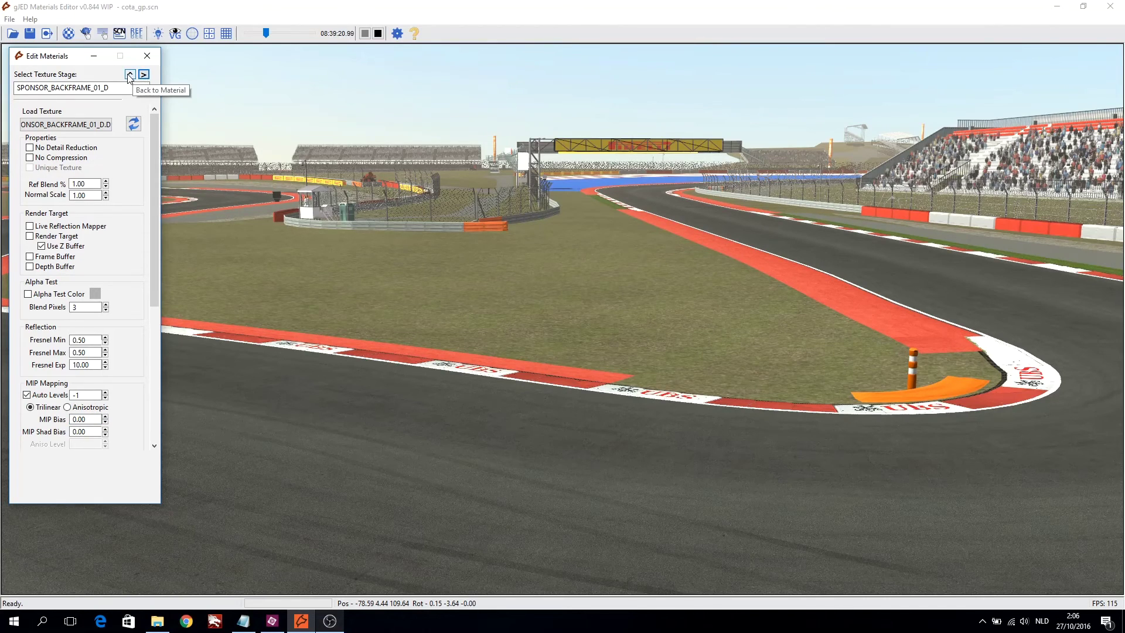
{"action": "left_click", "coordinate": [141, 76]}
{"action": "left_click", "coordinate": [142, 75]}
{"action": "left_click", "coordinate": [144, 75]}
{"action": "left_click", "coordinate": [144, 75]}
{"action": "type", "text": "0"}
Step: Skip ahead several texture stages and set that stage's MIP Bias to 0
{"action": "left_click", "coordinate": [144, 75]}
{"action": "left_click", "coordinate": [144, 75]}
{"action": "left_click", "coordinate": [144, 75]}
{"action": "left_click", "coordinate": [144, 75]}
{"action": "left_click", "coordinate": [145, 75]}
{"action": "left_click", "coordinate": [144, 75]}
{"action": "left_click", "coordinate": [144, 75]}
{"action": "triple_click", "coordinate": [85, 419]}
{"action": "type", "text": "0"}
Step: Advance through the remaining materials past BRIDGE01 to the BRIDGEWELLINGTON_NORM stage
{"action": "left_click", "coordinate": [144, 75]}
{"action": "left_click", "coordinate": [143, 75]}
{"action": "left_click", "coordinate": [144, 75]}
{"action": "left_click", "coordinate": [144, 75]}
{"action": "left_click", "coordinate": [144, 75]}
{"action": "left_click", "coordinate": [144, 75]}
{"action": "left_click", "coordinate": [143, 75]}
{"action": "left_click", "coordinate": [144, 75]}
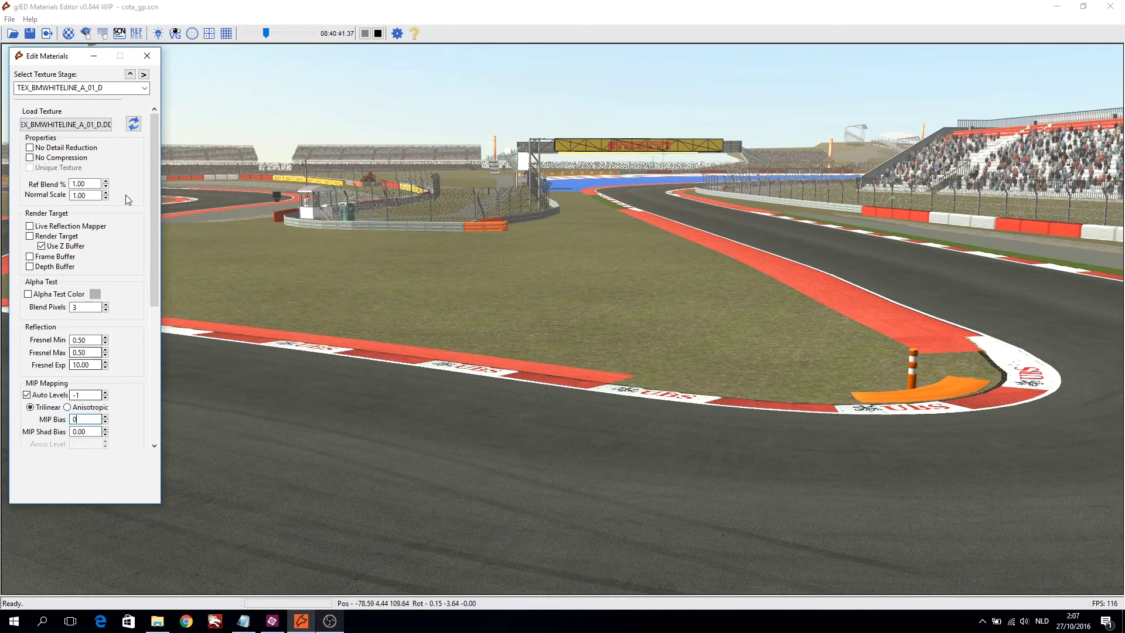
{"action": "left_click", "coordinate": [144, 75]}
{"action": "left_click", "coordinate": [144, 75]}
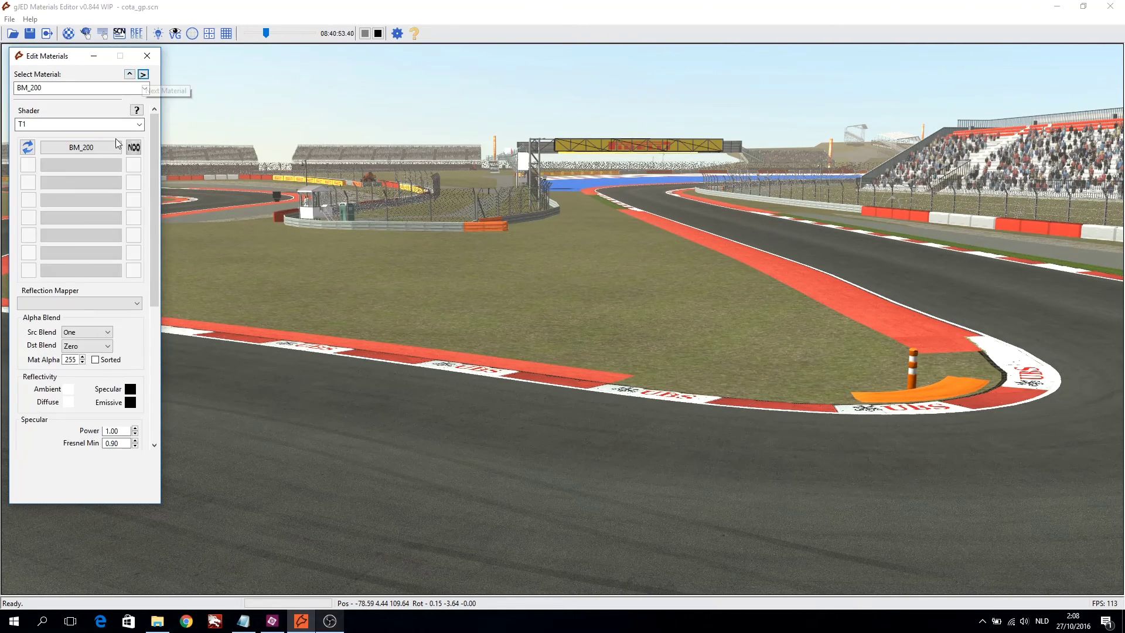
{"action": "left_click", "coordinate": [143, 75]}
{"action": "left_click", "coordinate": [144, 75]}
{"action": "left_click", "coordinate": [143, 75]}
{"action": "left_click", "coordinate": [143, 75]}
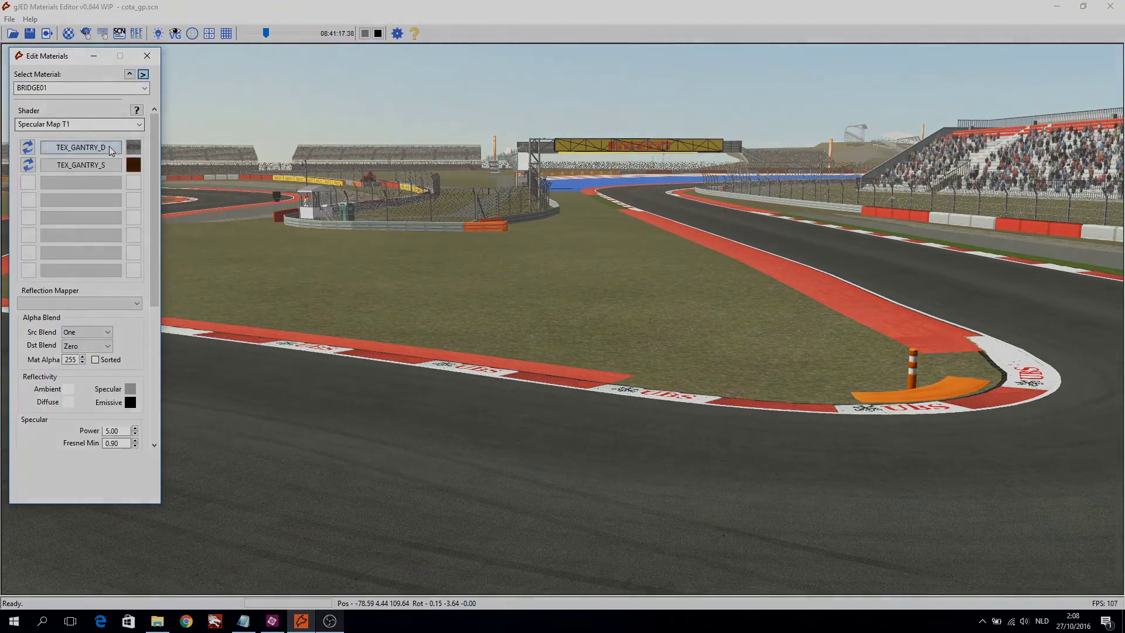
{"action": "left_click", "coordinate": [143, 75]}
{"action": "left_click", "coordinate": [143, 75]}
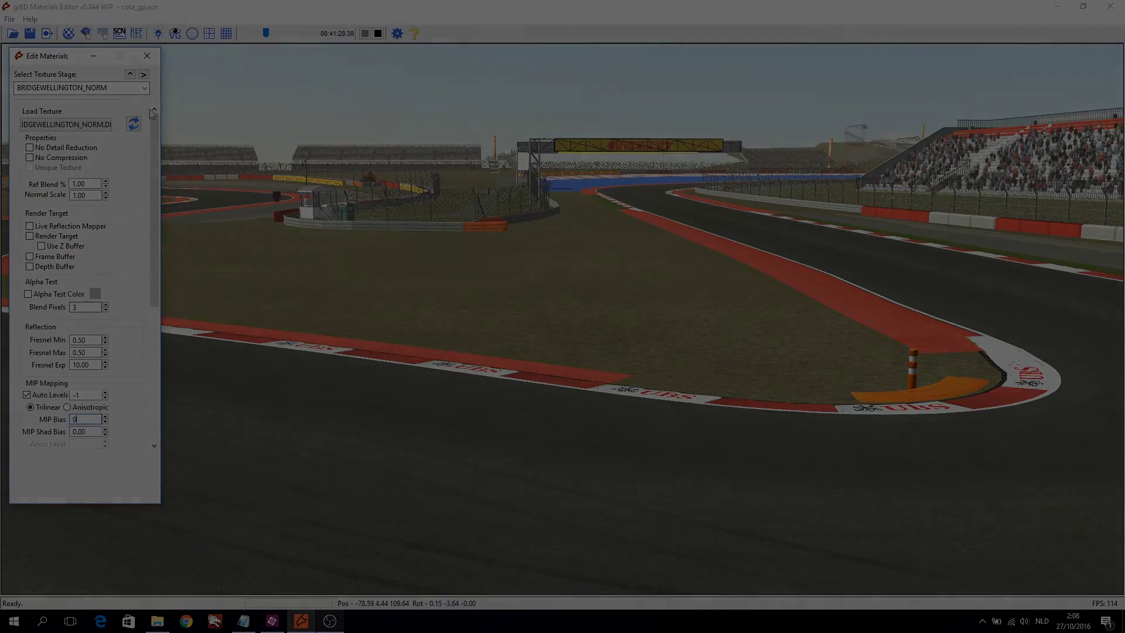
{"action": "left_click", "coordinate": [144, 75]}
{"action": "left_click", "coordinate": [144, 88]}
{"action": "left_click", "coordinate": [144, 88]}
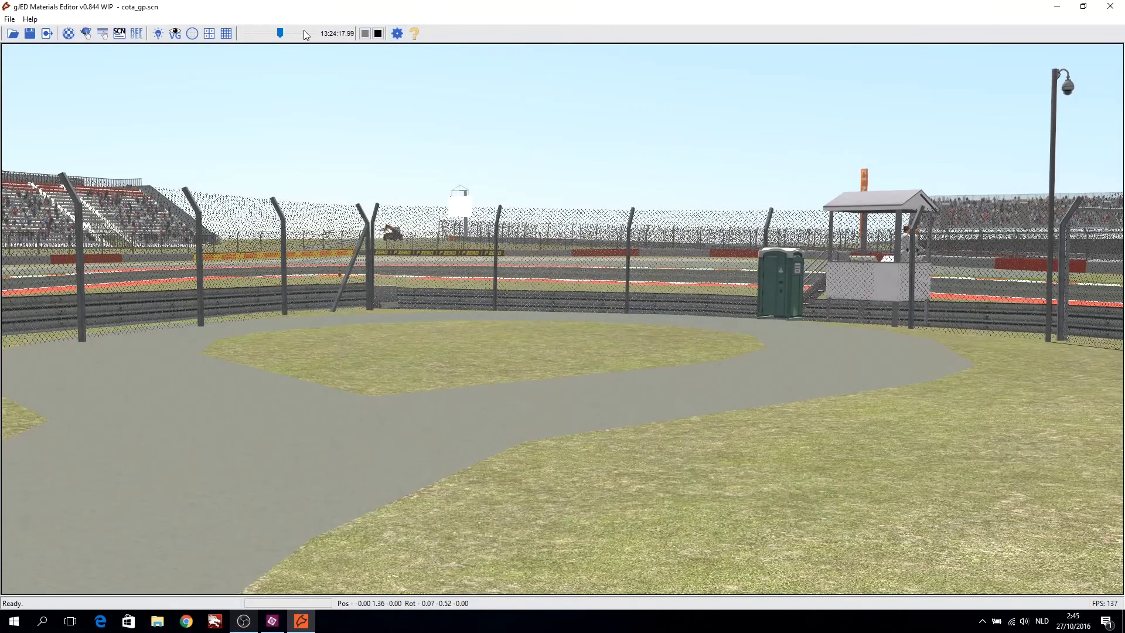
Step: Shift the time of day, then open FENCE02 and check its barbed-mesh texture's MIP Bias 0.00
{"action": "mouse_move", "coordinate": [280, 33]}
{"action": "left_mouse_down"}
{"action": "mouse_move", "coordinate": [290, 33]}
{"action": "mouse_move", "coordinate": [269, 31]}
{"action": "mouse_move", "coordinate": [283, 32]}
{"action": "left_mouse_up"}
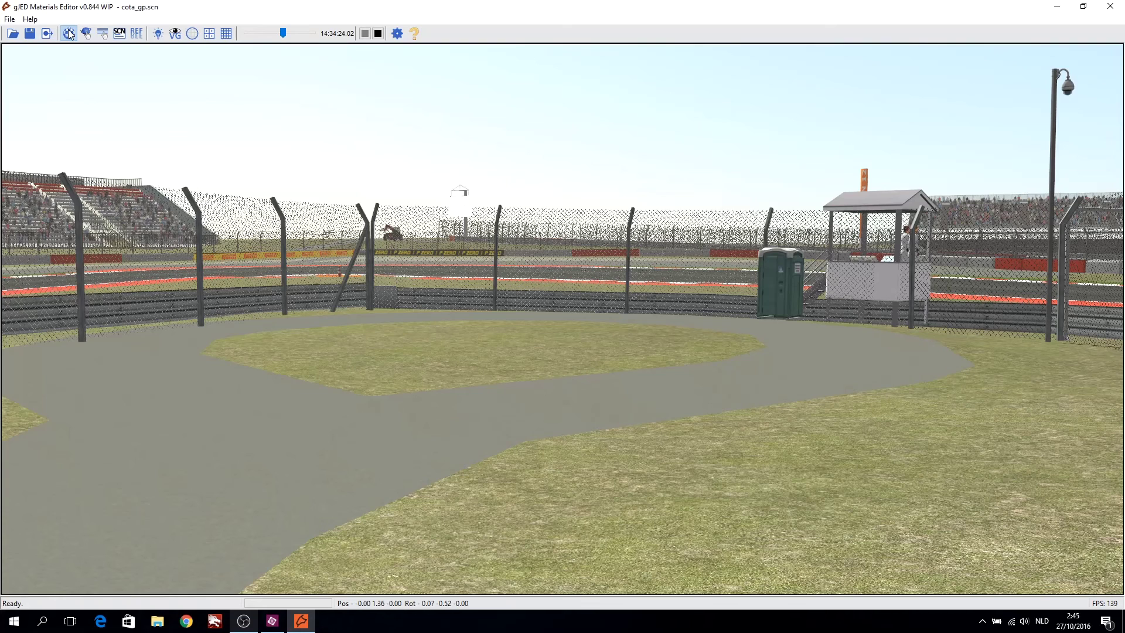
{"action": "left_click", "coordinate": [69, 33]}
{"action": "left_click_drag", "start_coordinate": [156, 157], "coordinate": [155, 247]}
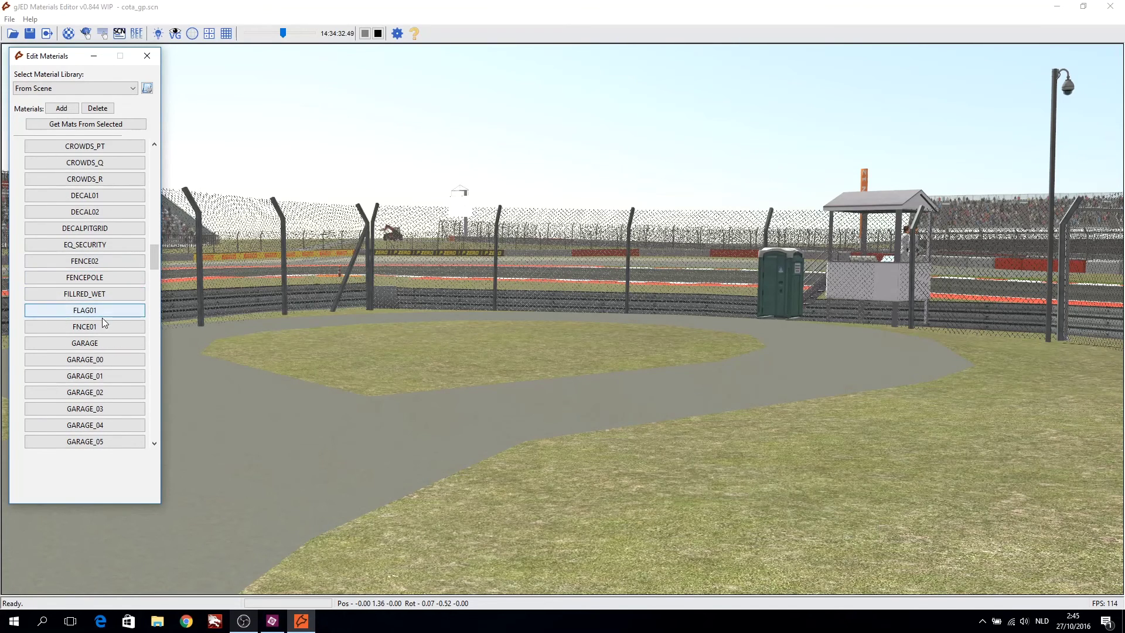
{"action": "left_click", "coordinate": [85, 261]}
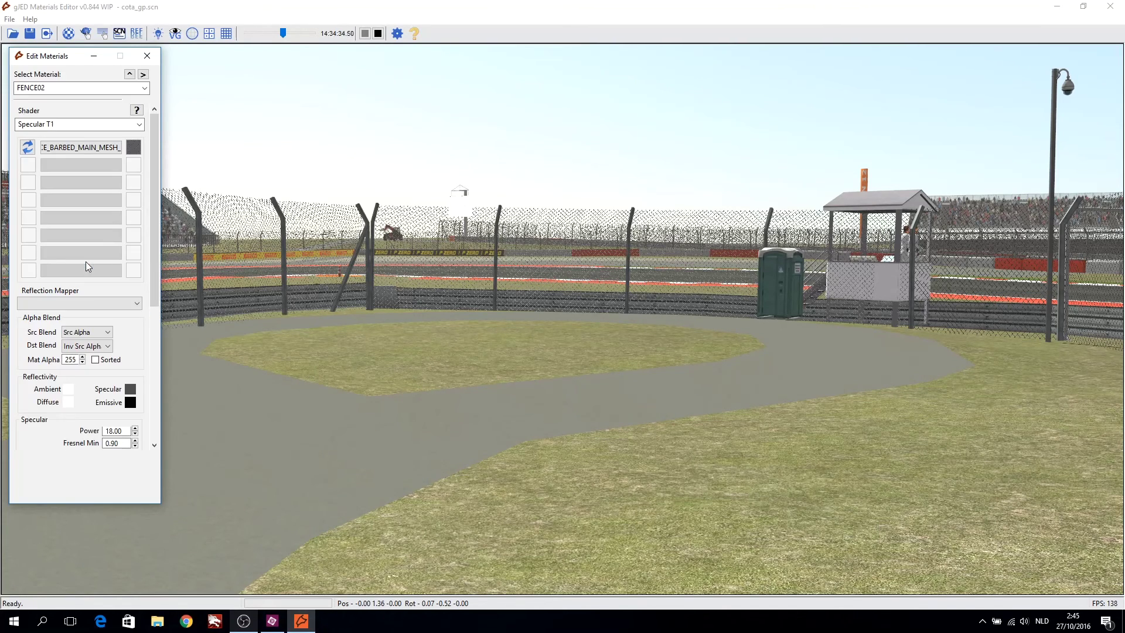
{"action": "double_click", "coordinate": [80, 148]}
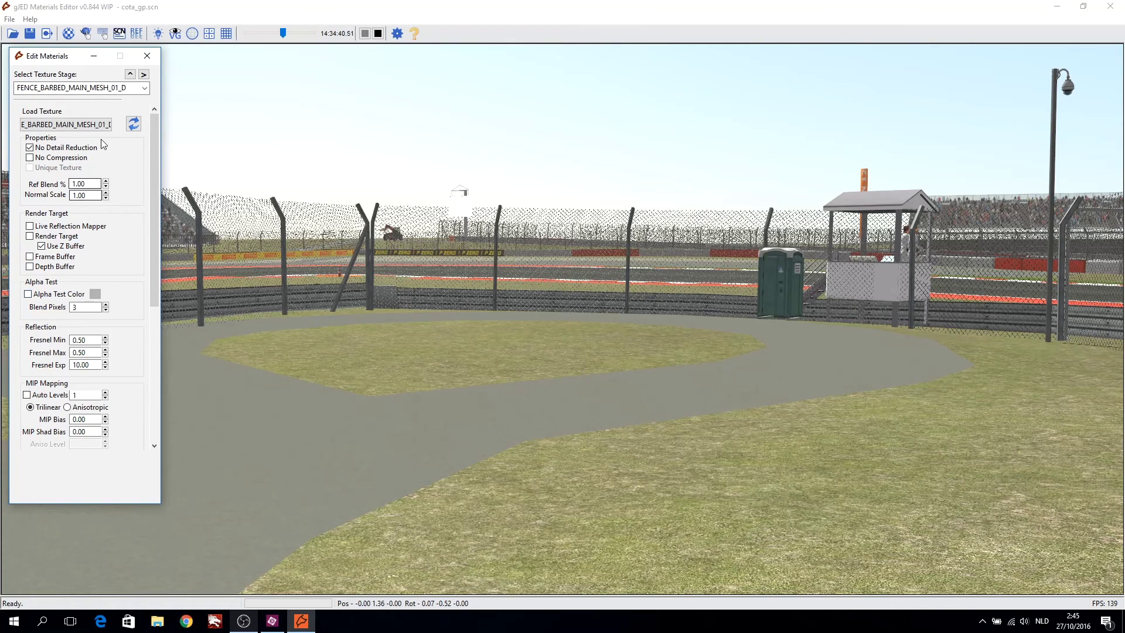
{"action": "left_click", "coordinate": [129, 74]}
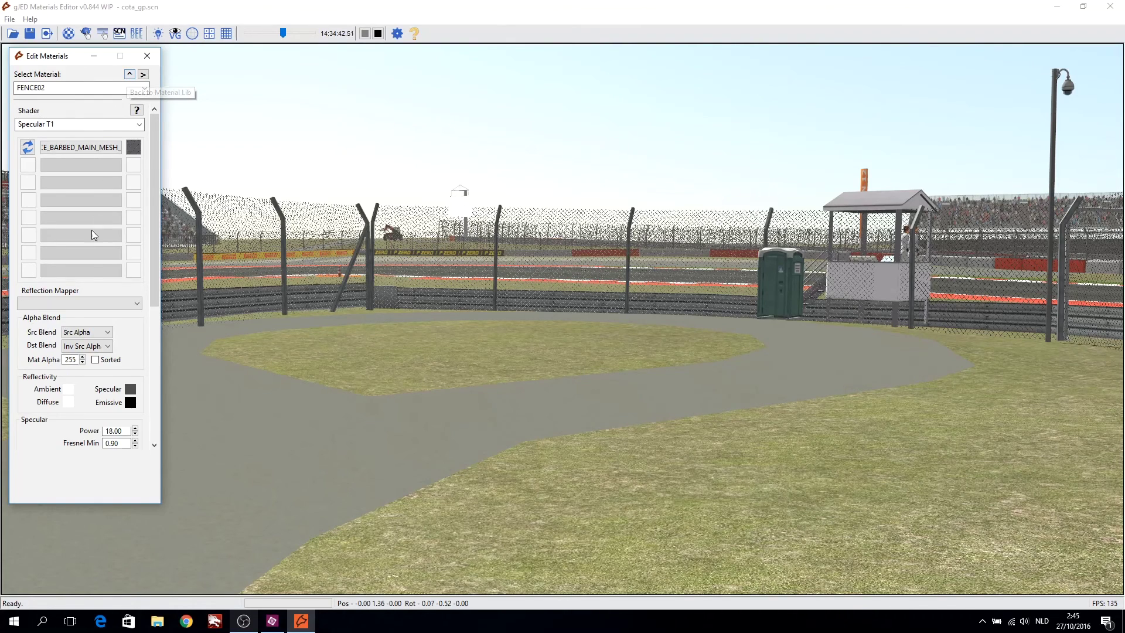
Step: Set FENCE02's Src Blend to One and Dst Blend to Zero, making the fence opaque
{"action": "left_click", "coordinate": [90, 334]}
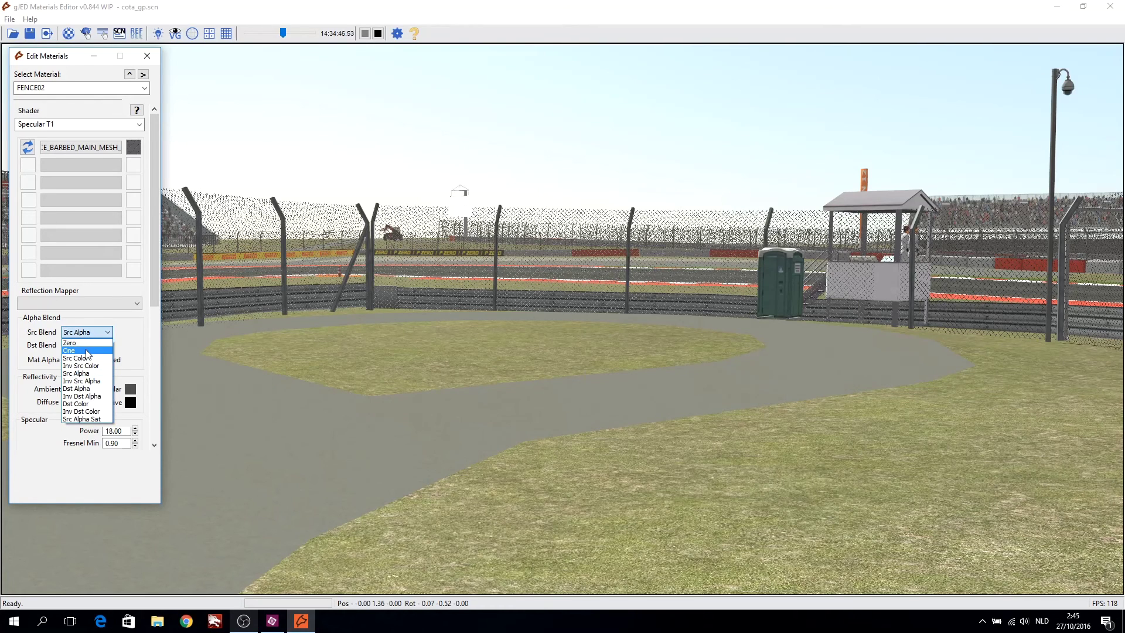
{"action": "left_click", "coordinate": [86, 350]}
{"action": "left_click", "coordinate": [85, 346]}
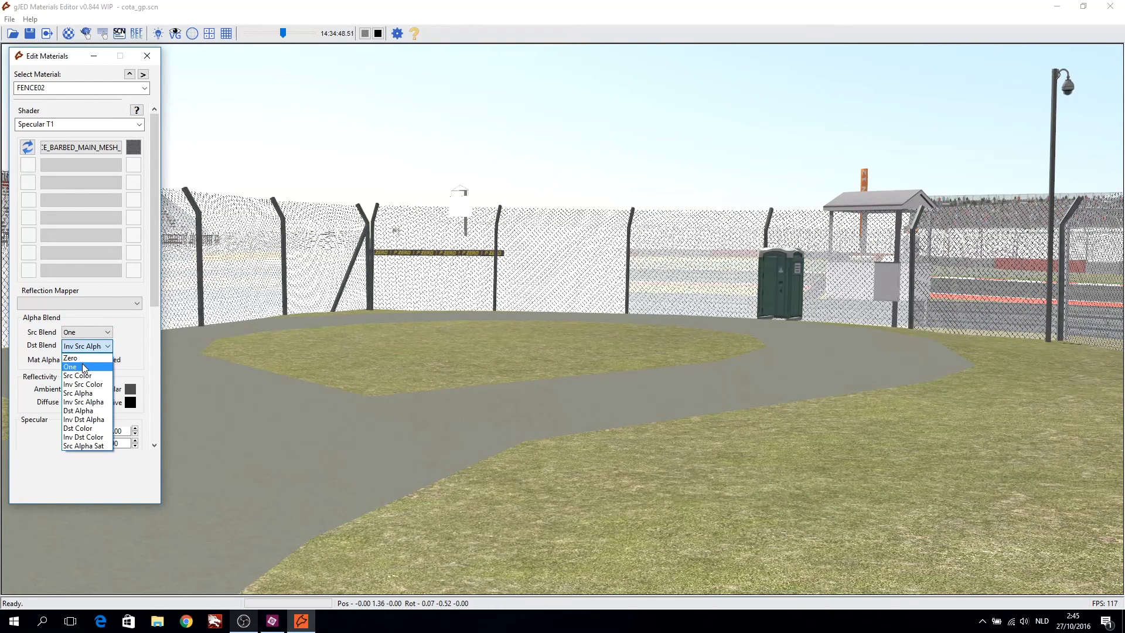
{"action": "left_click", "coordinate": [71, 358]}
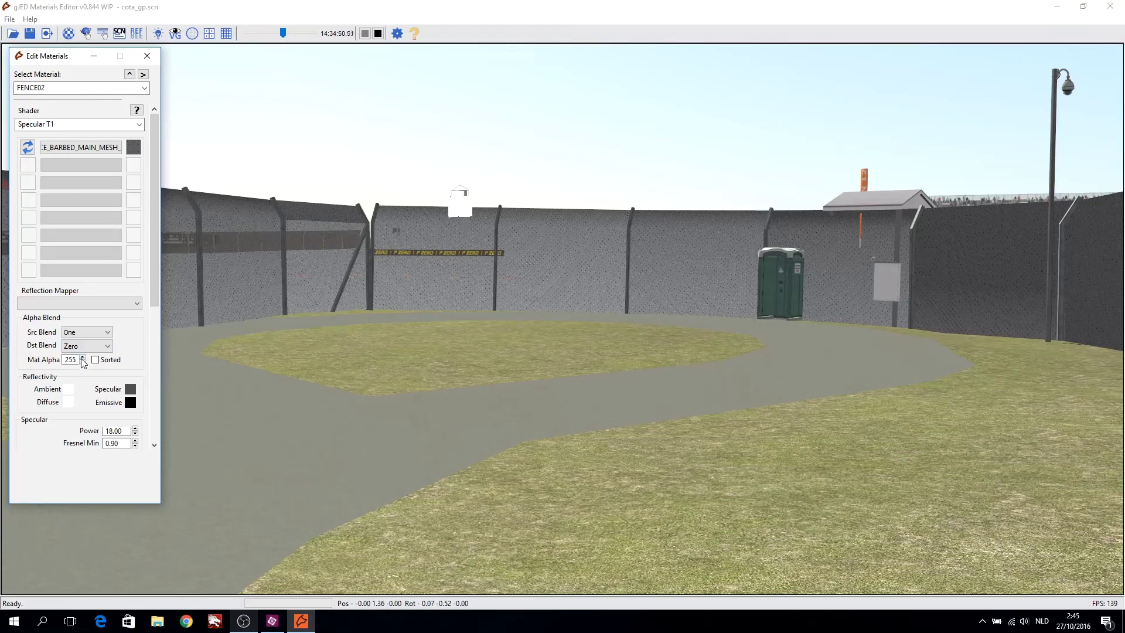
{"action": "mouse_move", "coordinate": [517, 272]}
{"action": "left_mouse_down"}
{"action": "mouse_move", "coordinate": [364, 269]}
{"action": "mouse_move", "coordinate": [507, 273]}
{"action": "left_mouse_up"}
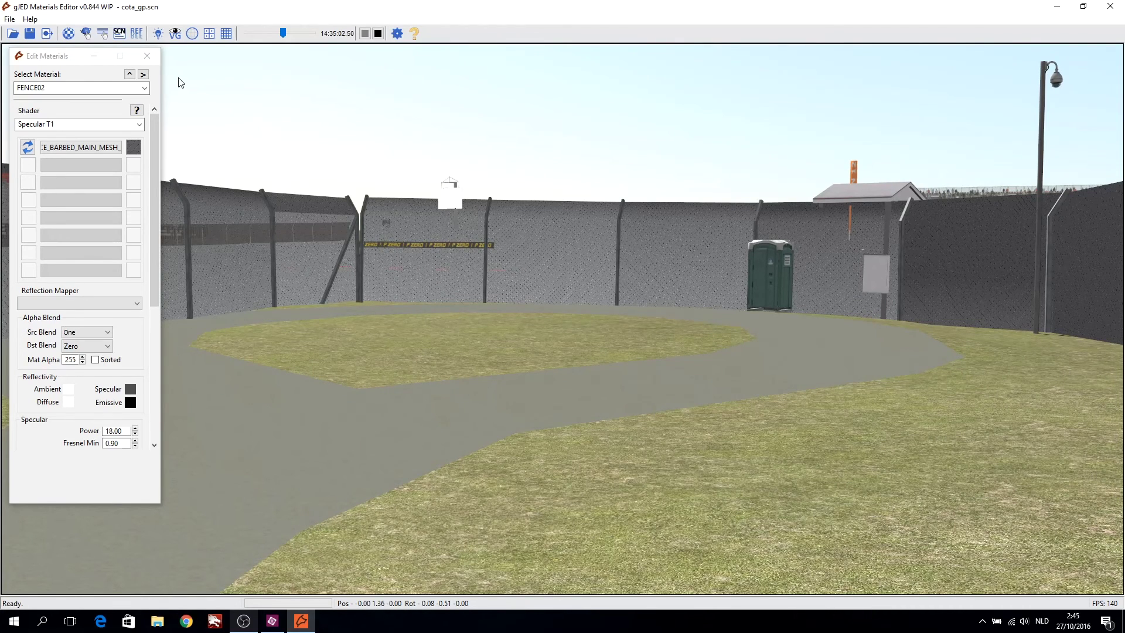
Step: Close FENCE02's settings and save the cota_gp environment file
{"action": "left_click", "coordinate": [151, 60]}
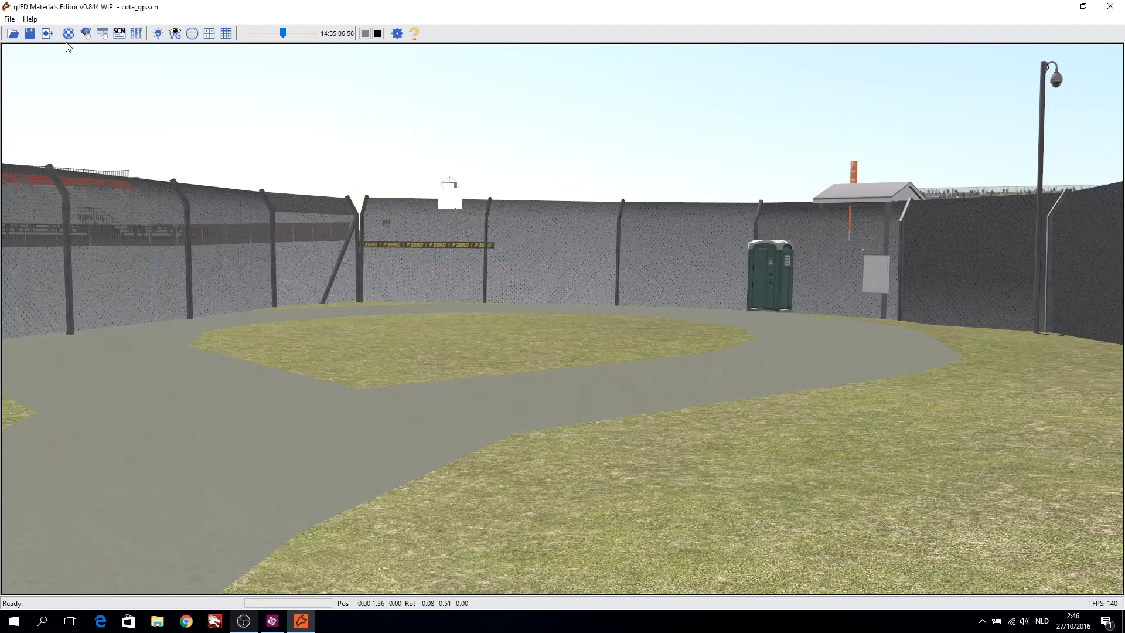
{"action": "left_click", "coordinate": [30, 34]}
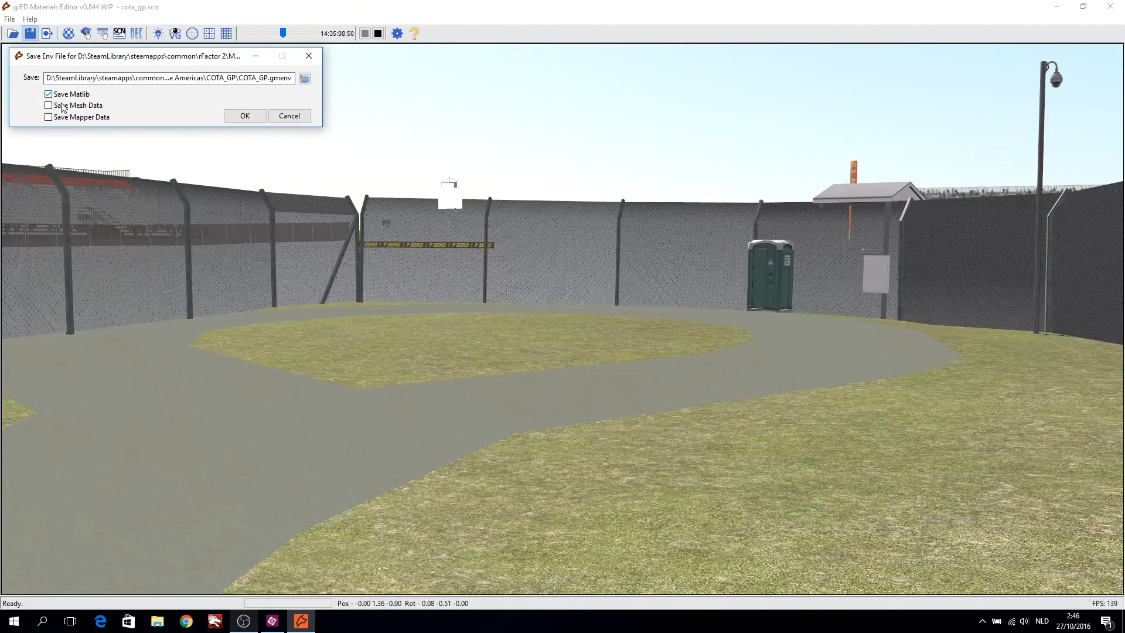
{"action": "left_click", "coordinate": [241, 119]}
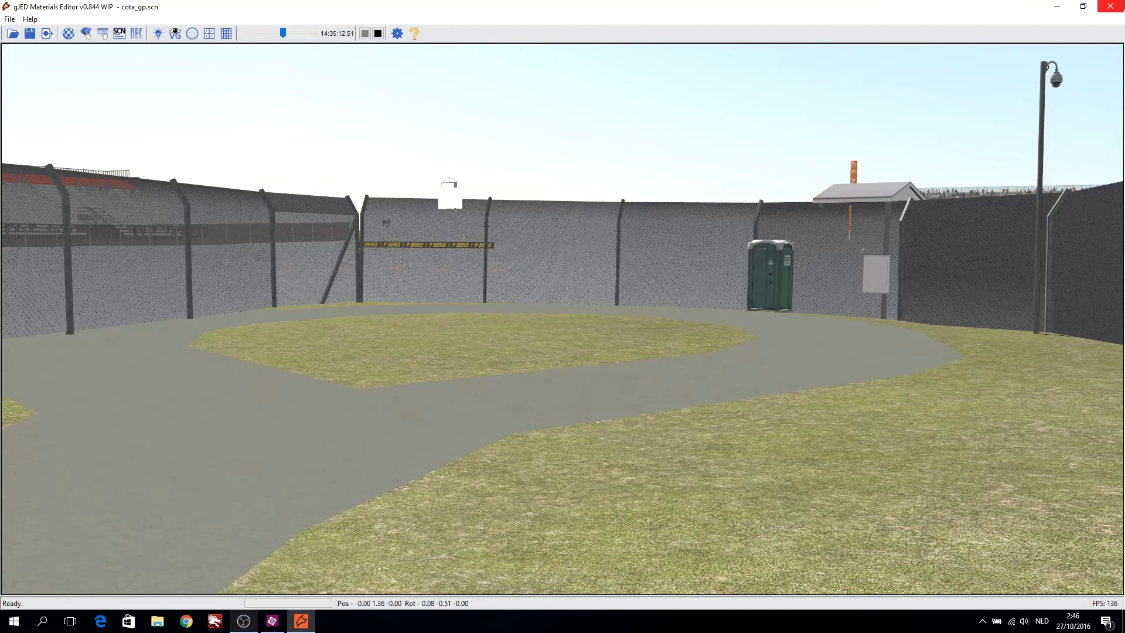
Step: Restart gJED and reload cota_gp.scn from the recent files list
{"action": "left_click", "coordinate": [1110, 7]}
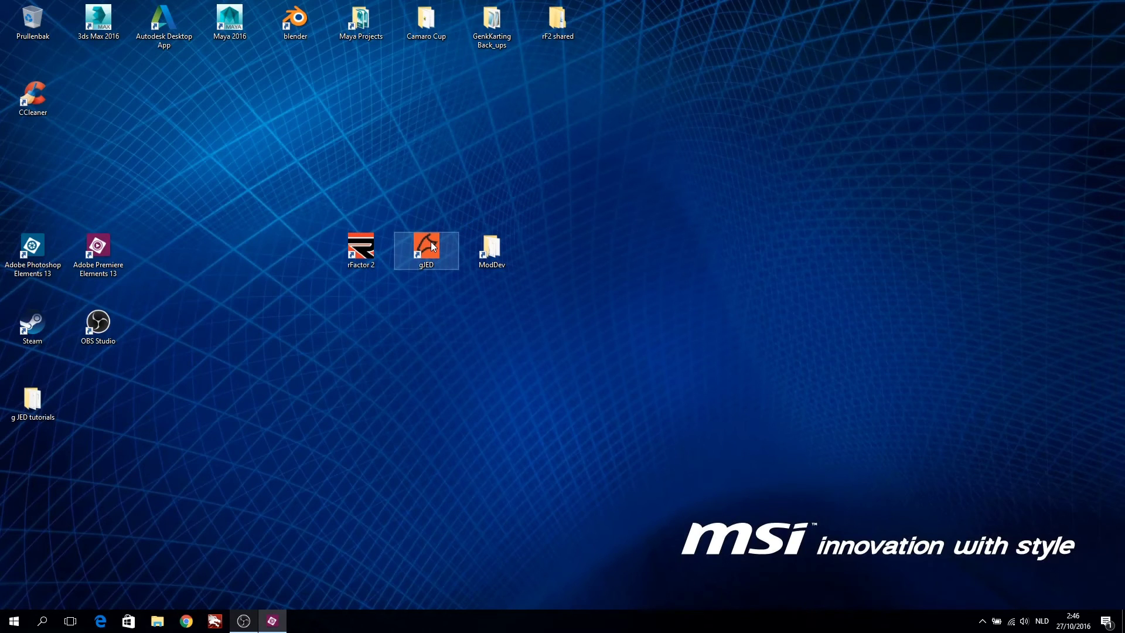
{"action": "double_click", "coordinate": [431, 242]}
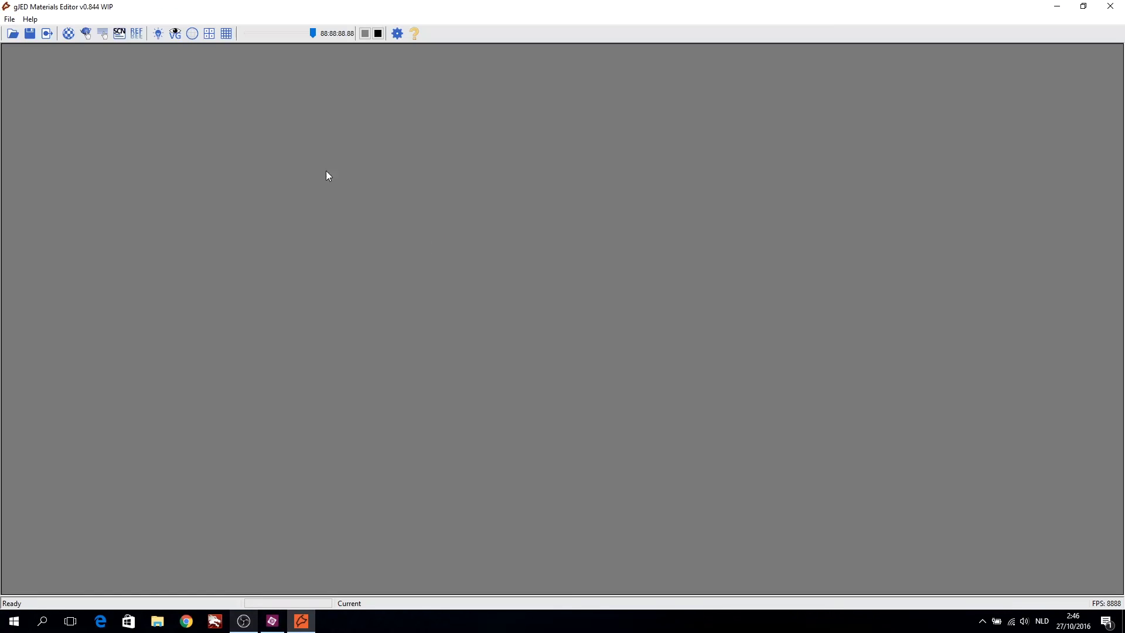
{"action": "left_click", "coordinate": [10, 18]}
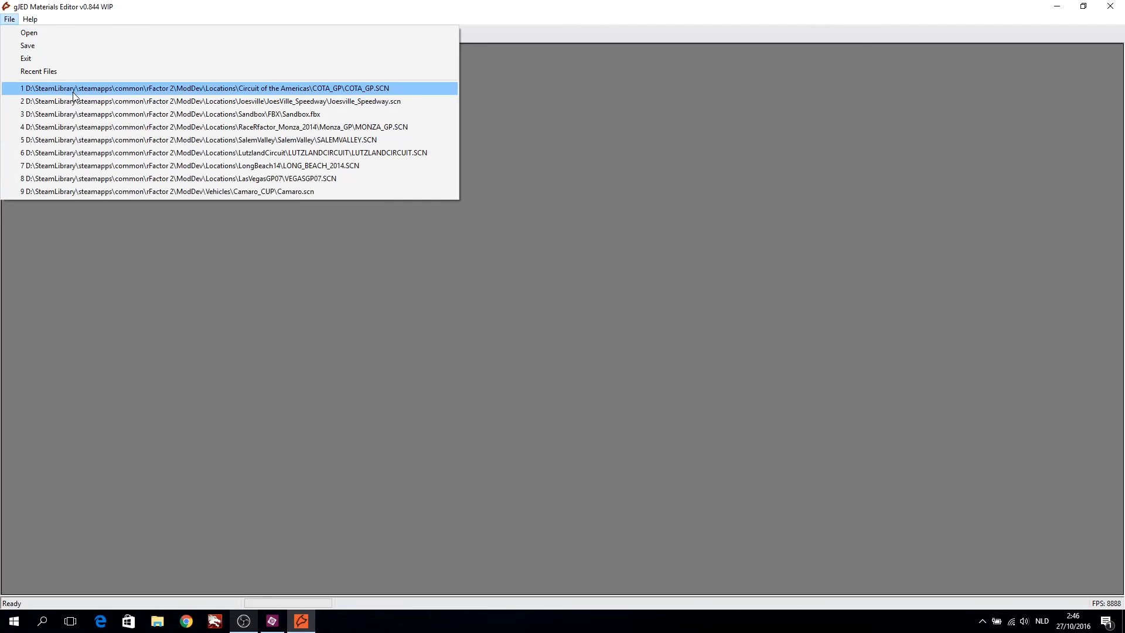
{"action": "left_click", "coordinate": [73, 88]}
{"action": "left_click", "coordinate": [204, 252]}
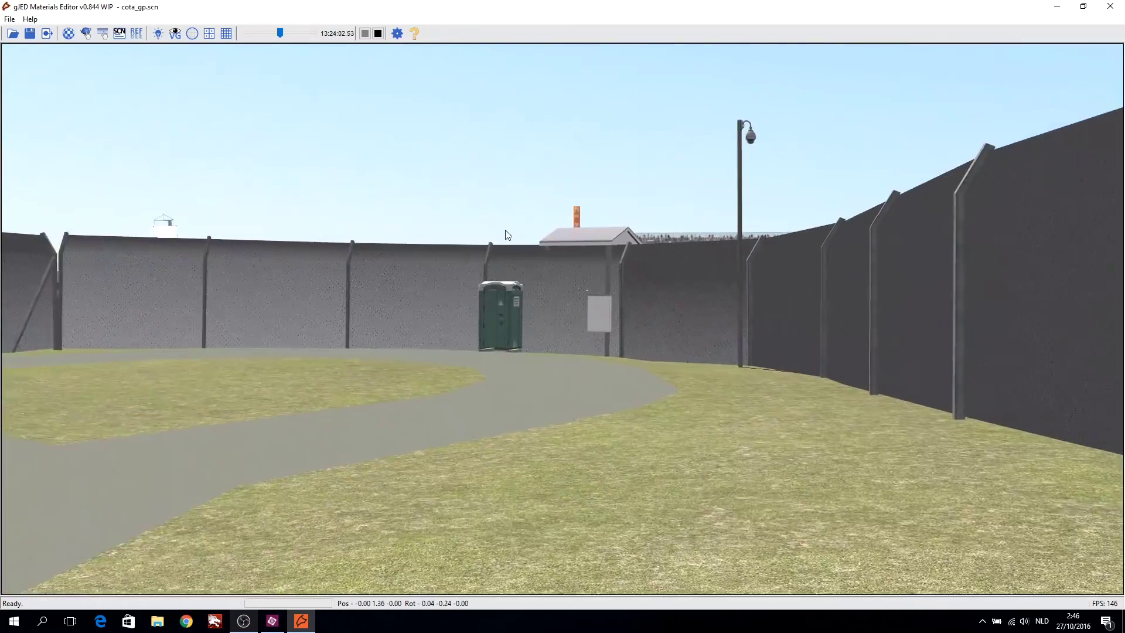
Step: In Edit Materials, select FENCE02 and open its fence texture stage settings
{"action": "key", "text": "Left"}
{"action": "key", "text": "Right"}
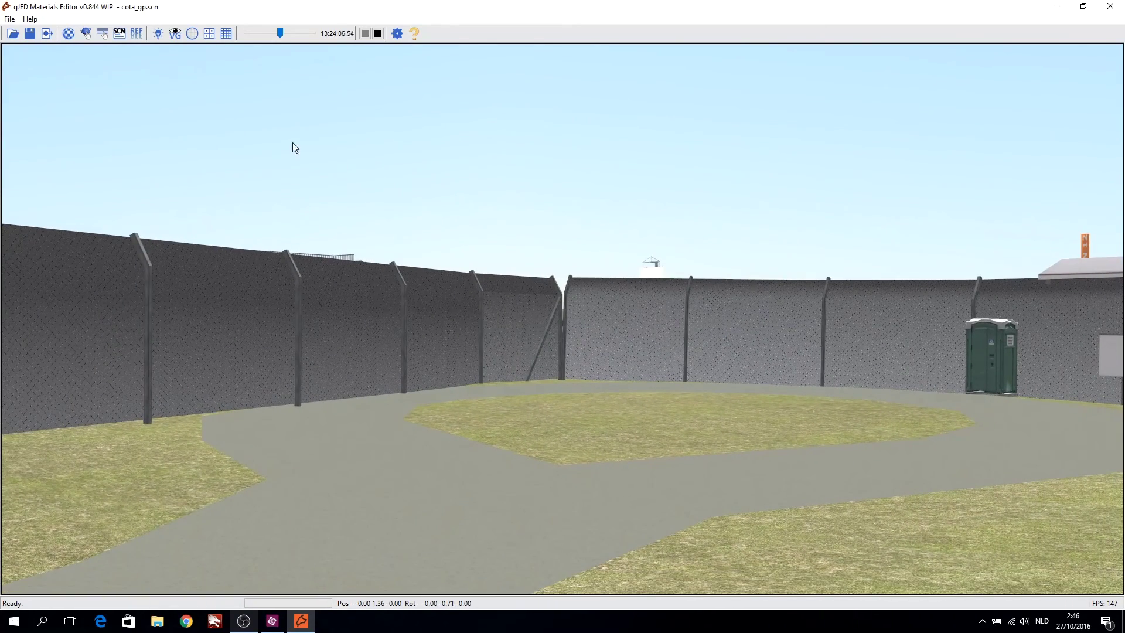
{"action": "left_click", "coordinate": [69, 34]}
{"action": "left_click_drag", "start_coordinate": [154, 167], "coordinate": [143, 258]}
{"action": "left_click", "coordinate": [107, 261]}
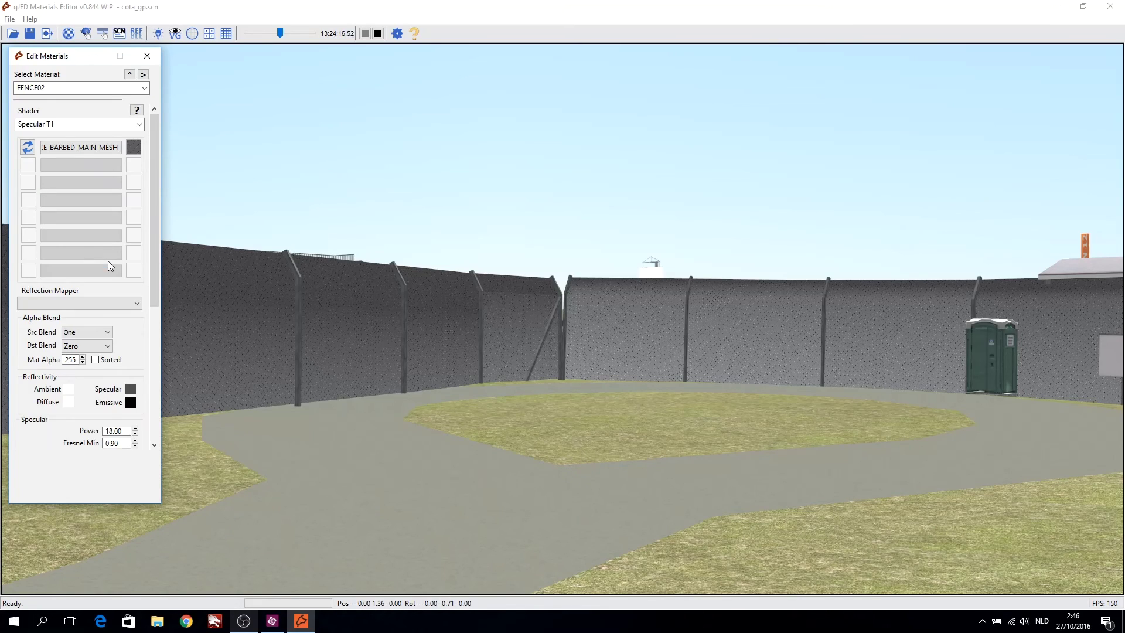
{"action": "left_click", "coordinate": [86, 147]}
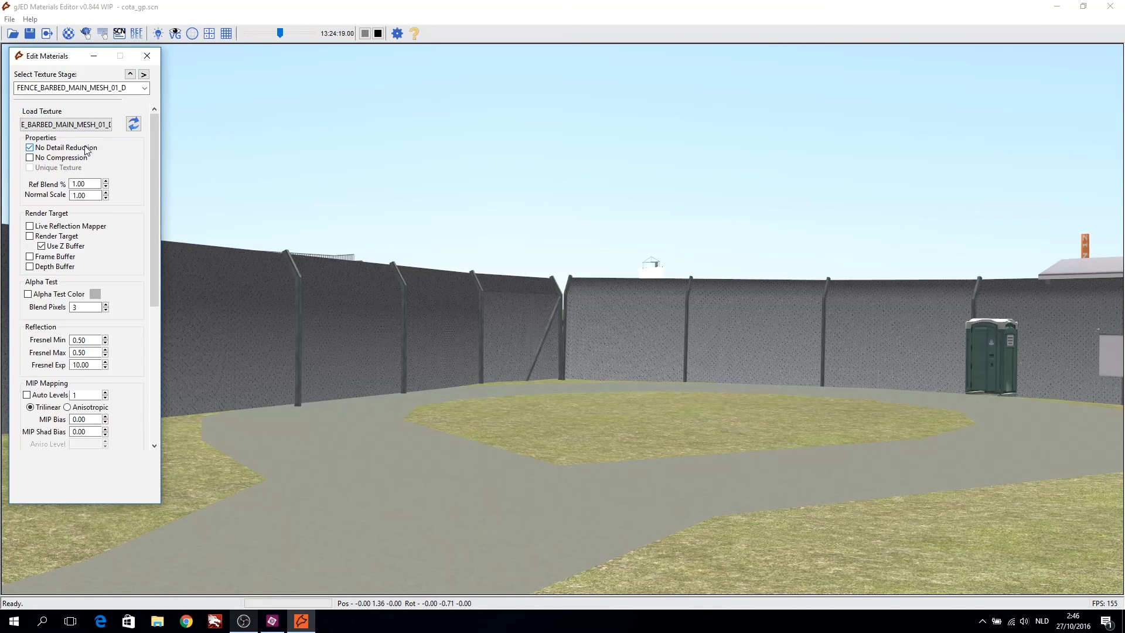
Step: Enable Alpha Test Color on the fence texture and set Blend Pixels to 3
{"action": "left_click", "coordinate": [29, 295]}
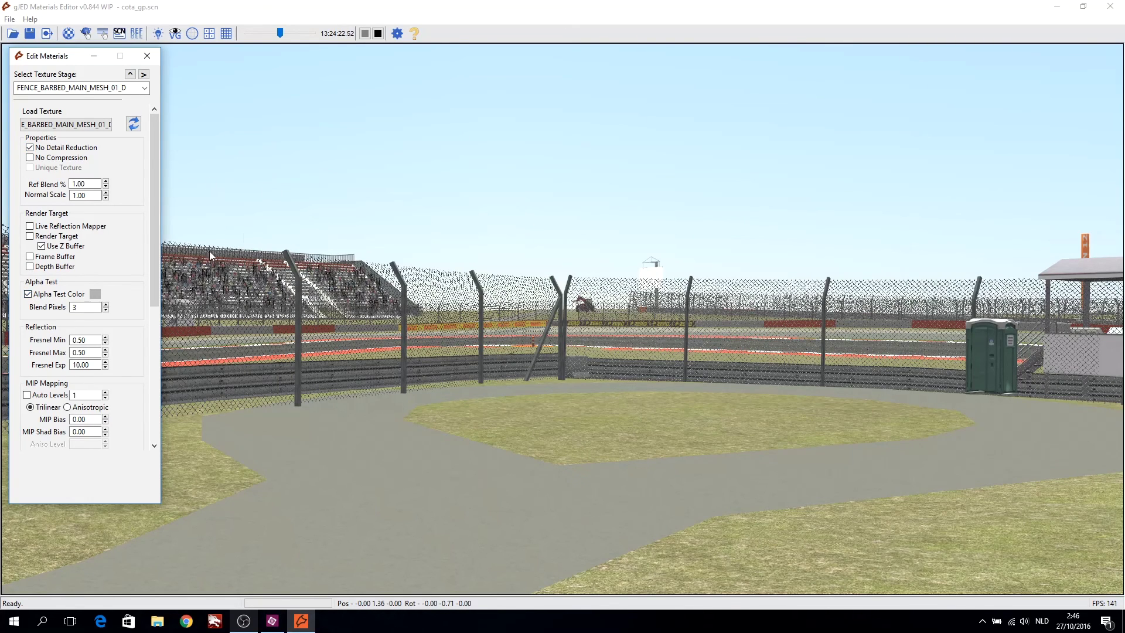
{"action": "left_click", "coordinate": [106, 310]}
{"action": "left_click", "coordinate": [106, 310]}
{"action": "left_click", "coordinate": [106, 310]}
{"action": "left_click", "coordinate": [106, 304]}
{"action": "left_click", "coordinate": [106, 304]}
{"action": "left_click", "coordinate": [107, 304]}
{"action": "left_click", "coordinate": [559, 343]}
Step: Compare Blend Pixels values up close, leave it at 3, and tick Auto Levels
{"action": "key", "text": "Up"}
{"action": "left_click_drag", "start_coordinate": [559, 343], "coordinate": [260, 299]}
{"action": "left_click", "coordinate": [105, 310]}
{"action": "left_click", "coordinate": [106, 310]}
{"action": "left_click", "coordinate": [106, 310]}
{"action": "left_click", "coordinate": [106, 305]}
{"action": "left_click", "coordinate": [105, 305]}
{"action": "left_click", "coordinate": [105, 305]}
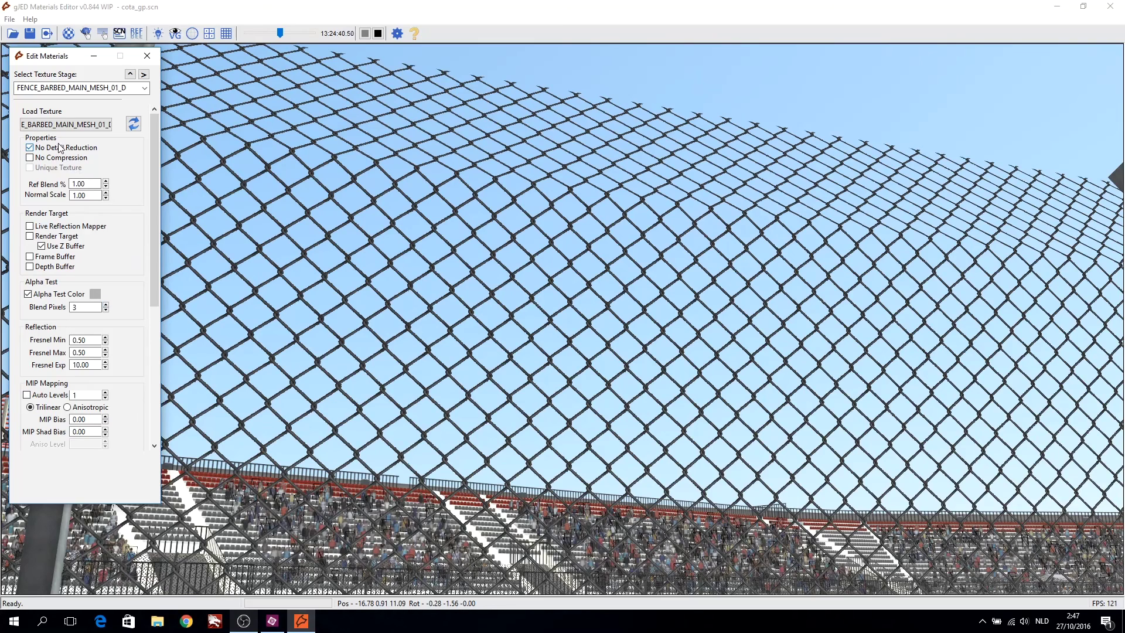
{"action": "left_click", "coordinate": [30, 396]}
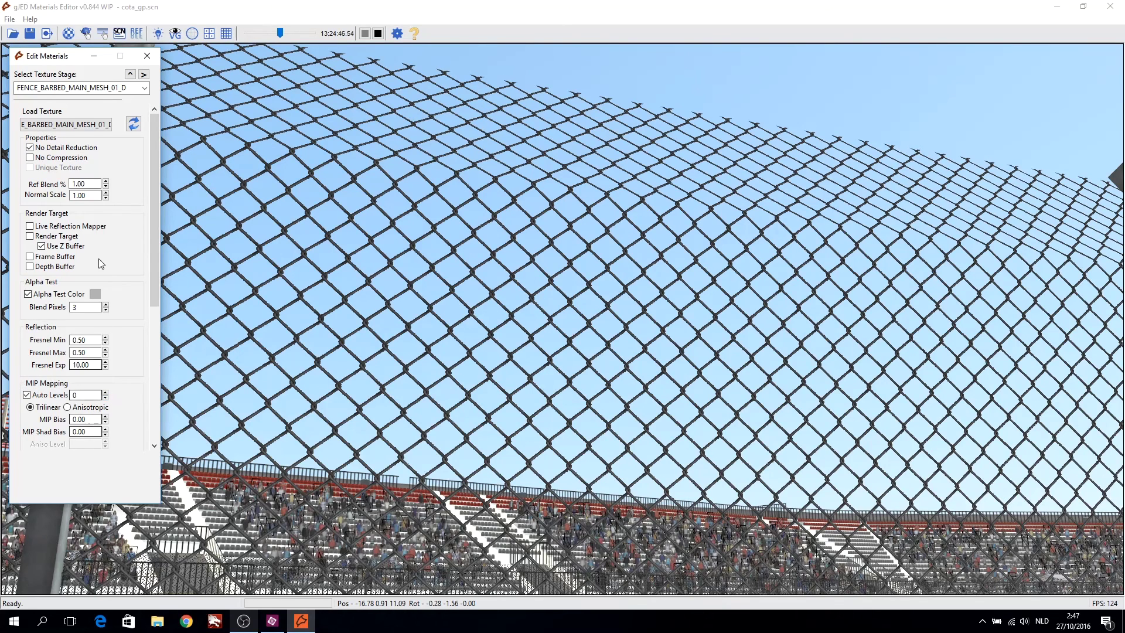
Step: Start saving the environment file, including the material library and mesh data
{"action": "left_click", "coordinate": [30, 34]}
{"action": "left_click", "coordinate": [59, 95]}
{"action": "left_click", "coordinate": [58, 105]}
Step: Add mapper data, save the environment file, and close Edit Materials
{"action": "left_click", "coordinate": [57, 117]}
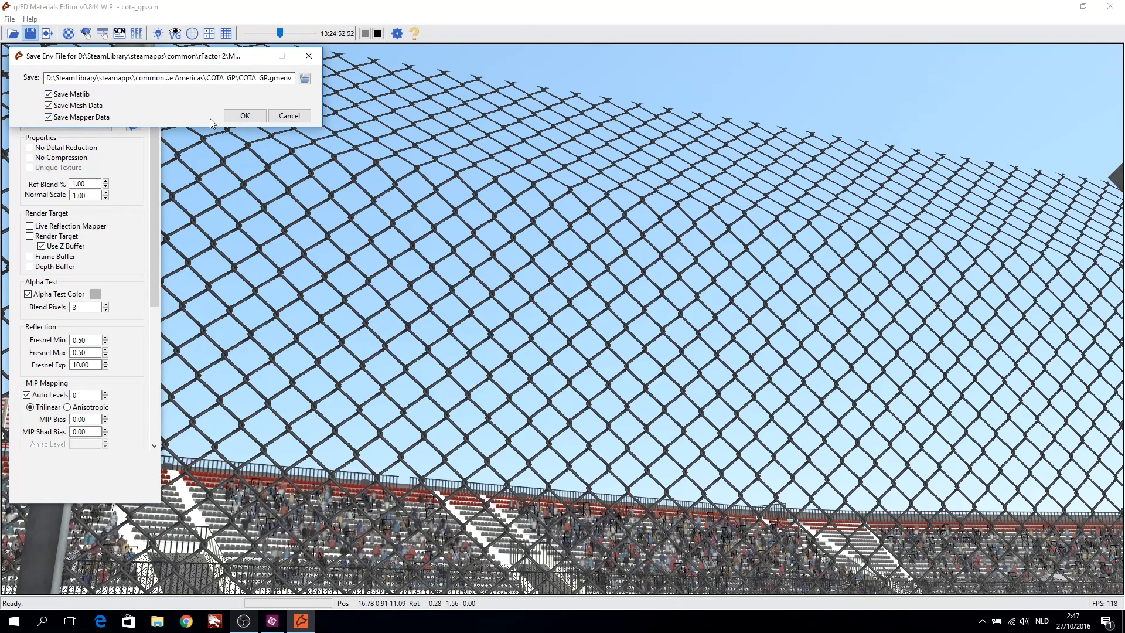
{"action": "left_click", "coordinate": [231, 119]}
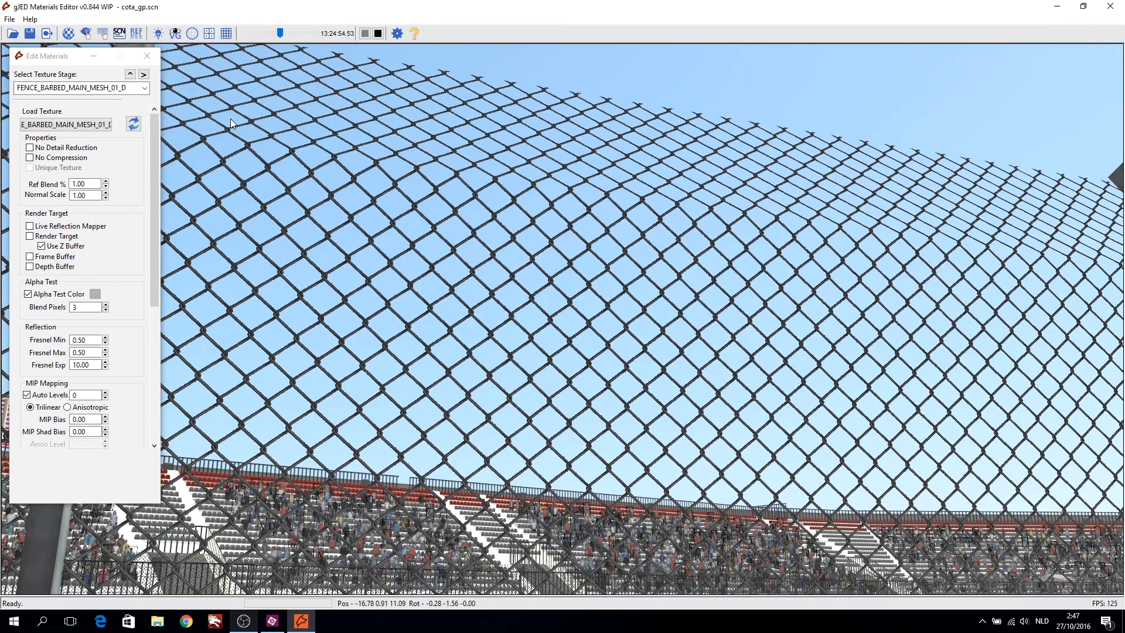
{"action": "left_click", "coordinate": [157, 61]}
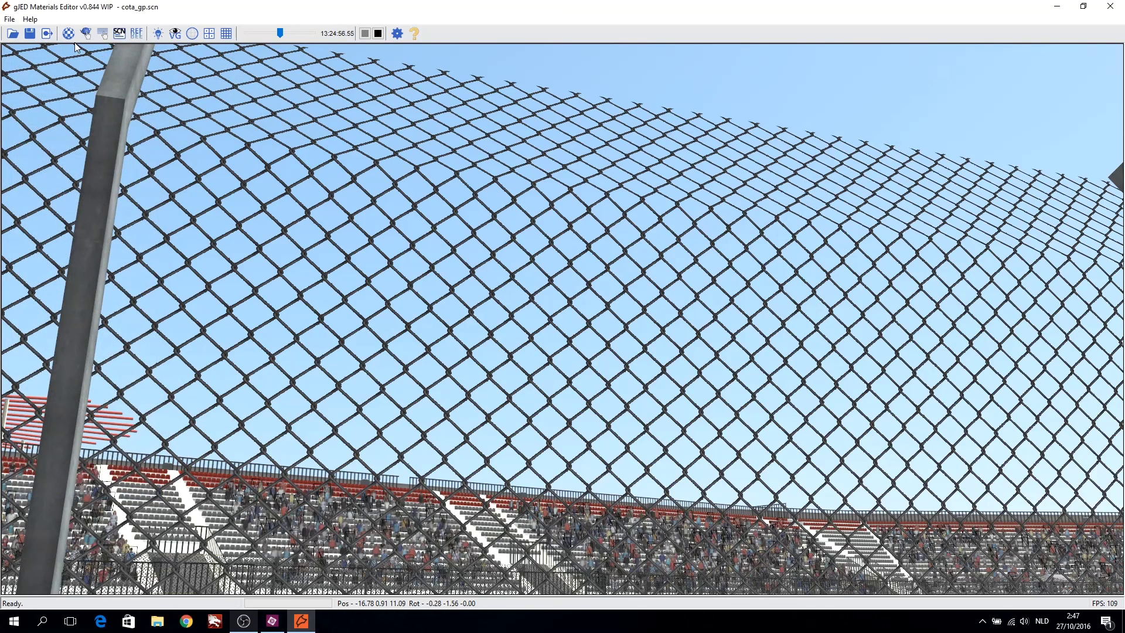
Step: Restart gJED and reload the recent COTA_GP.SCN scene
{"action": "left_click", "coordinate": [1110, 7]}
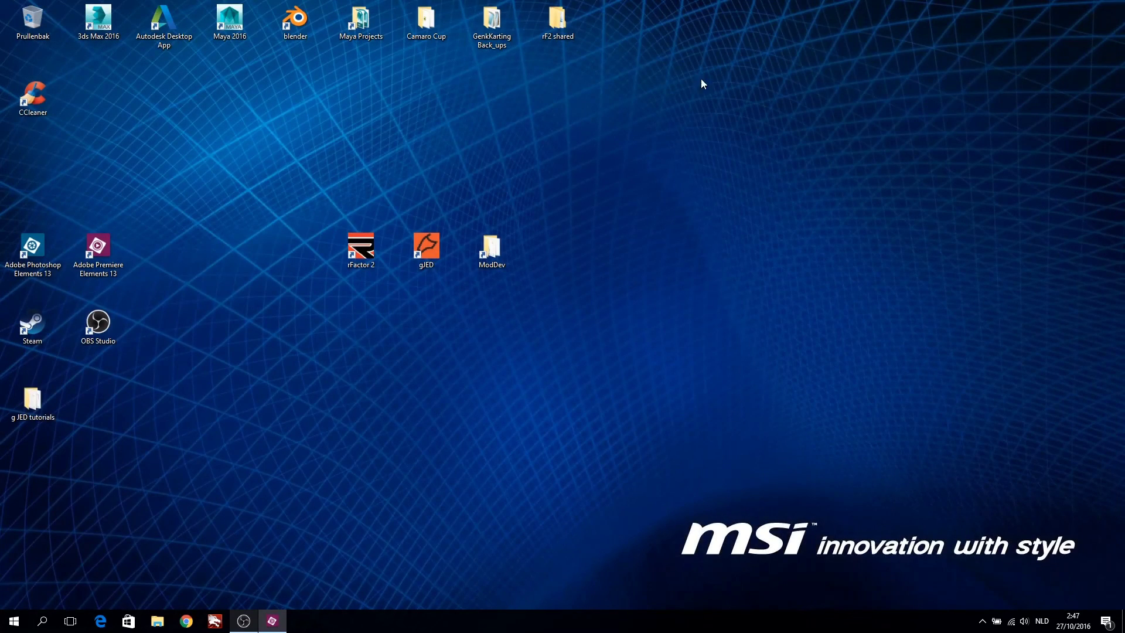
{"action": "double_click", "coordinate": [437, 250]}
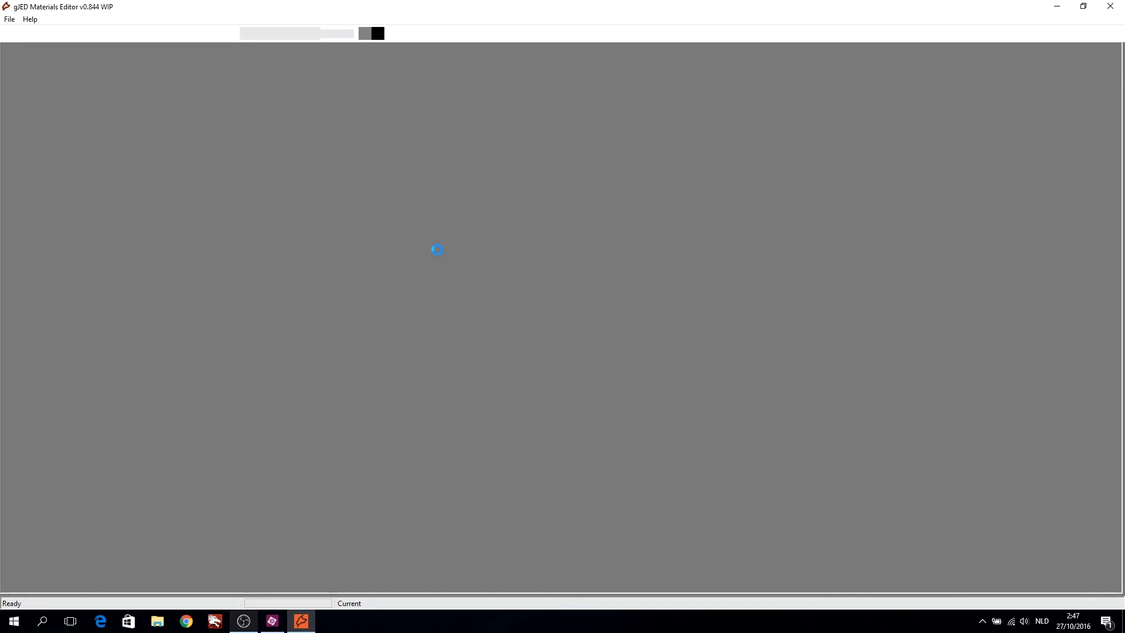
{"action": "left_click", "coordinate": [13, 19]}
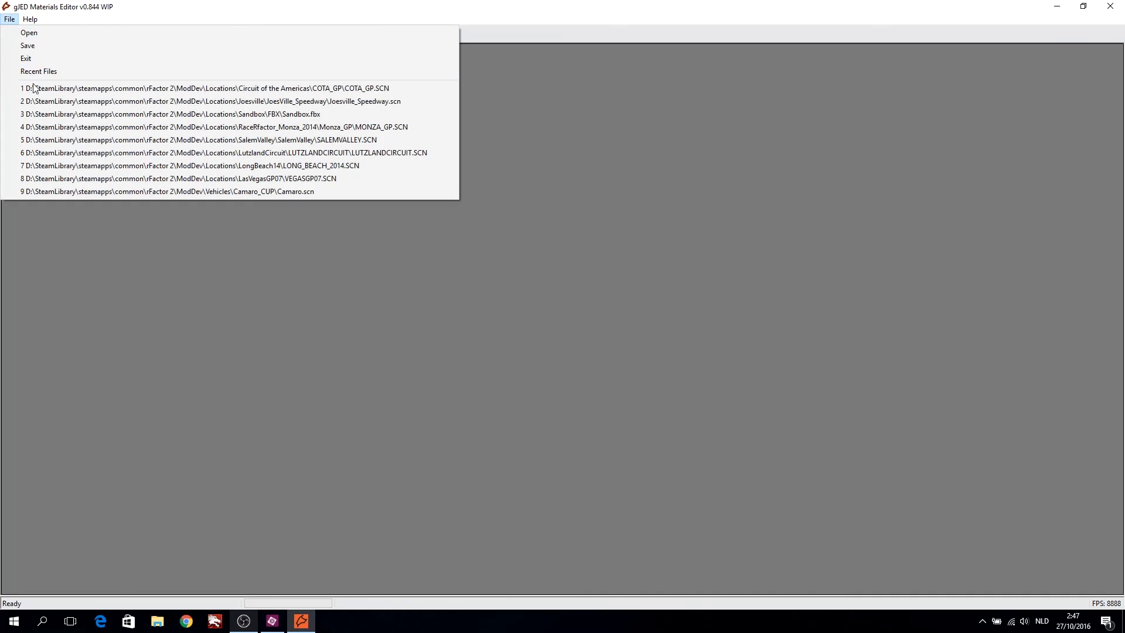
{"action": "left_click", "coordinate": [47, 92]}
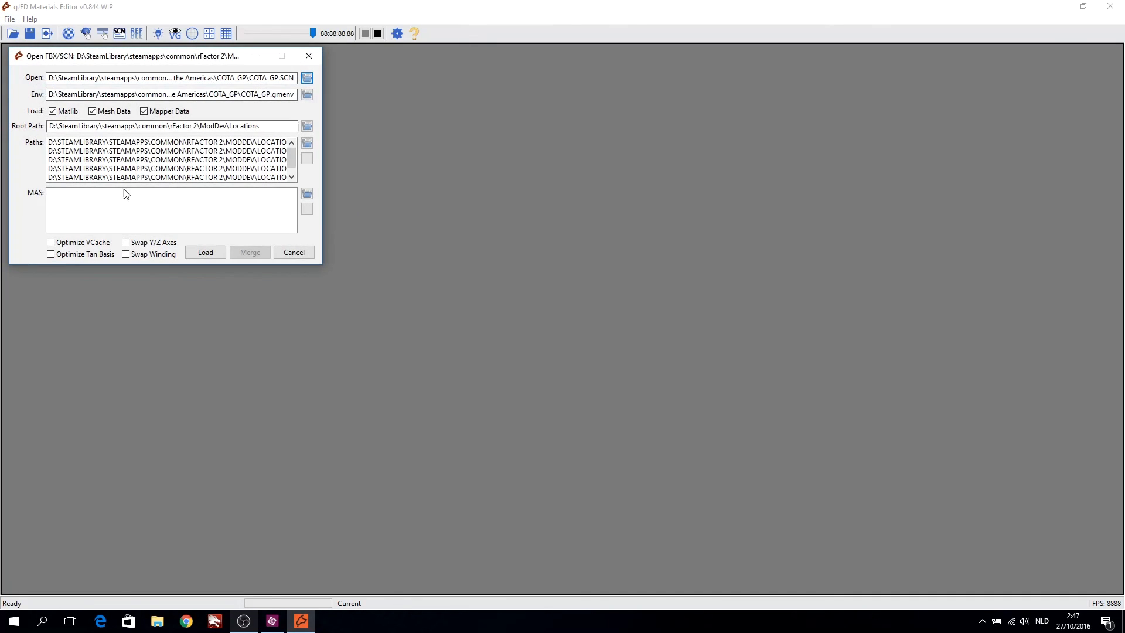
{"action": "left_click", "coordinate": [200, 252]}
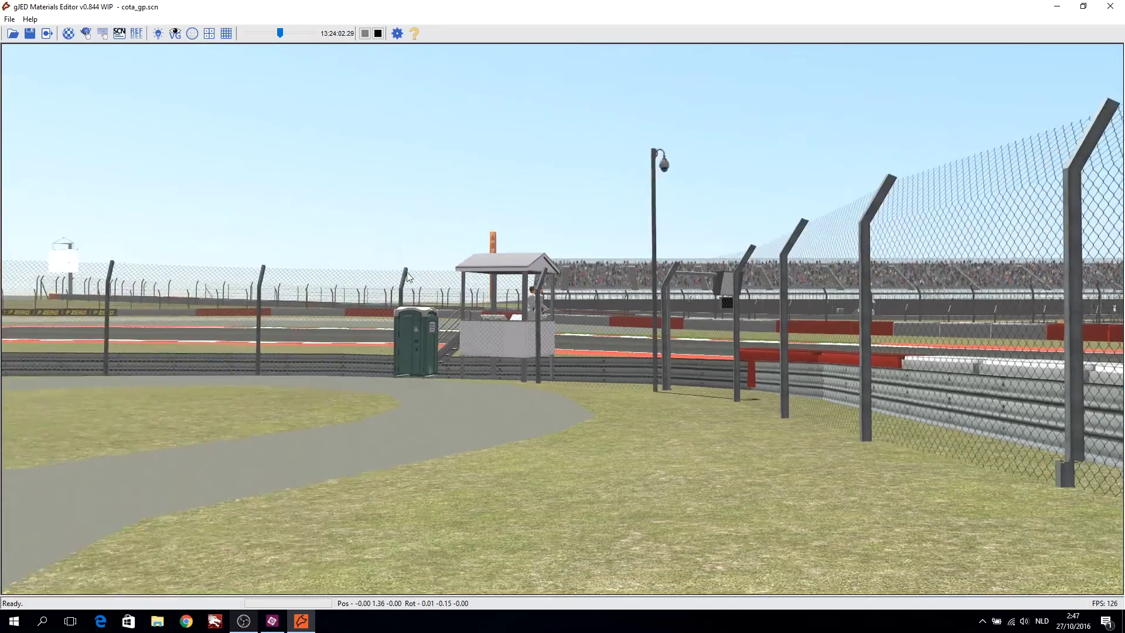
Step: Set the time of day to about 11:48 and look around to inspect the fences
{"action": "left_click_drag", "start_coordinate": [408, 271], "coordinate": [369, 271]}
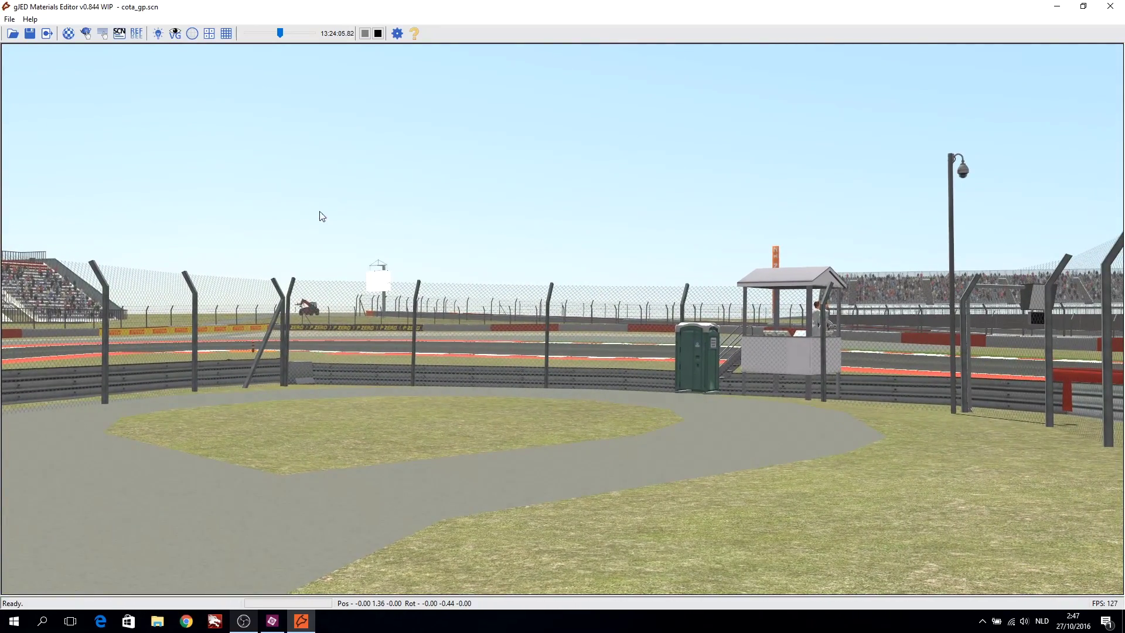
{"action": "left_click_drag", "start_coordinate": [280, 34], "coordinate": [275, 36]}
{"action": "left_click_drag", "start_coordinate": [645, 241], "coordinate": [219, 247]}
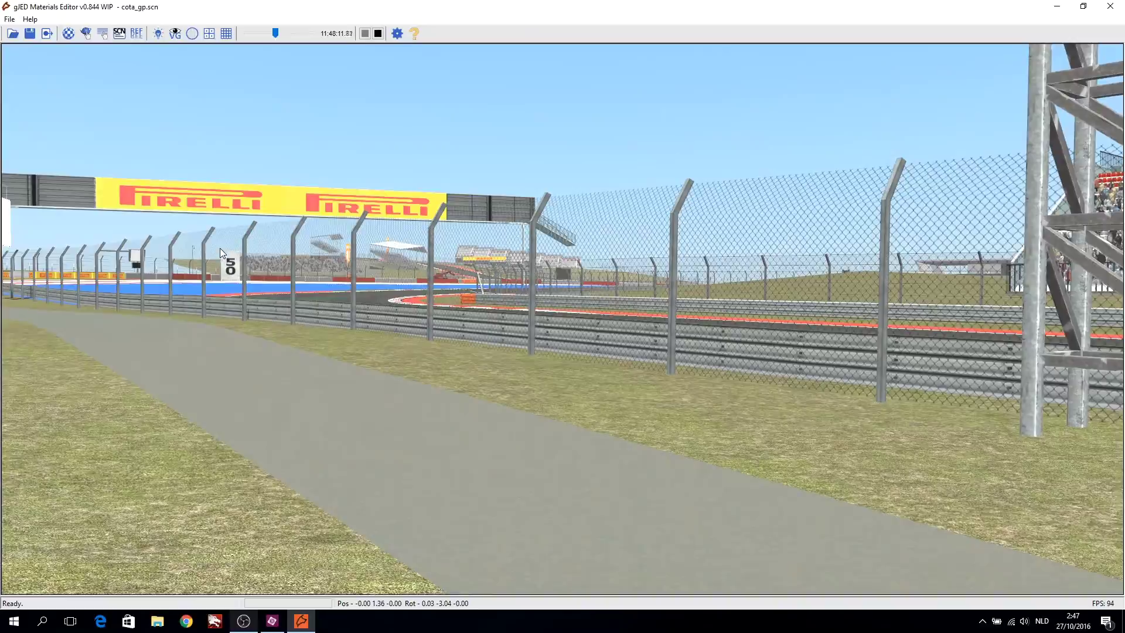
{"action": "left_click_drag", "start_coordinate": [410, 261], "coordinate": [785, 246]}
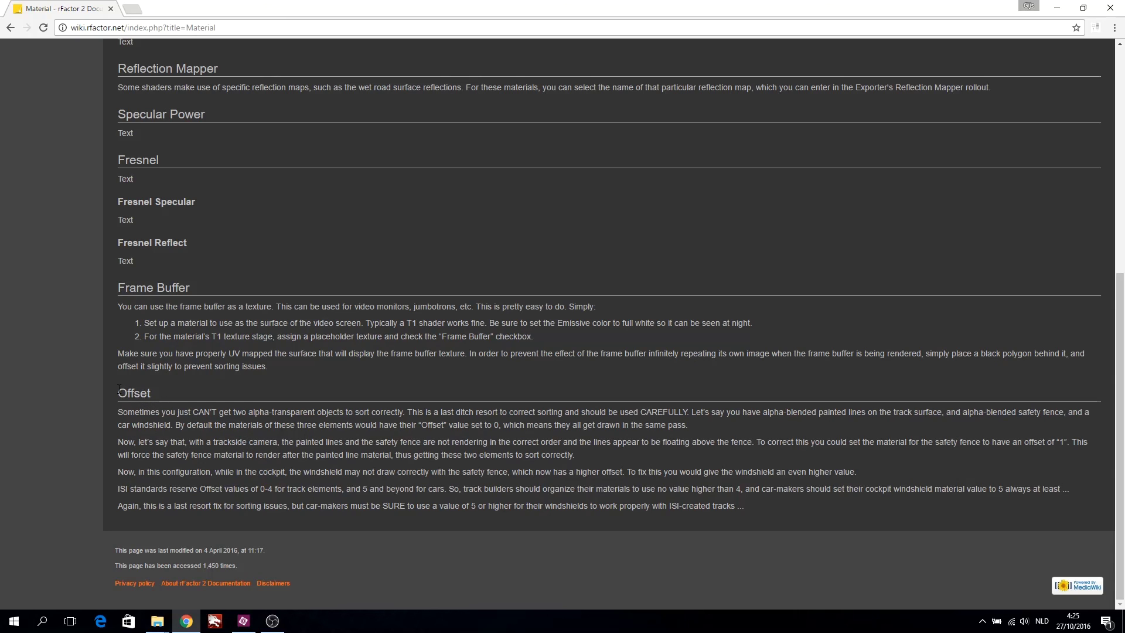
Step: Select the Offset heading text on the Material wiki page
{"action": "left_click_drag", "start_coordinate": [119, 389], "coordinate": [178, 393]}
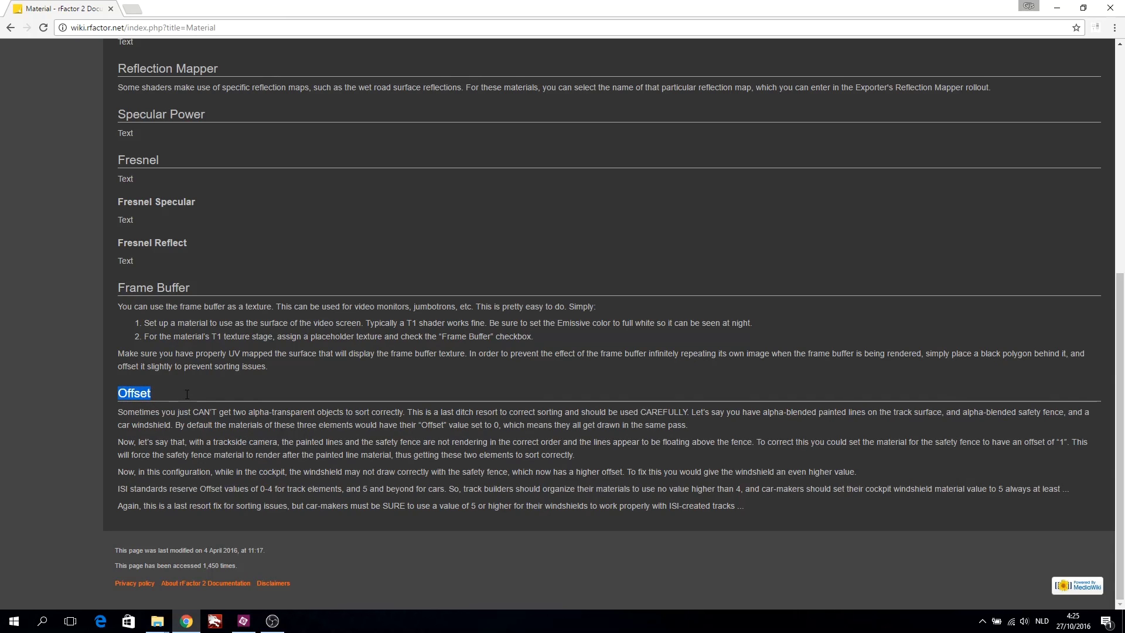